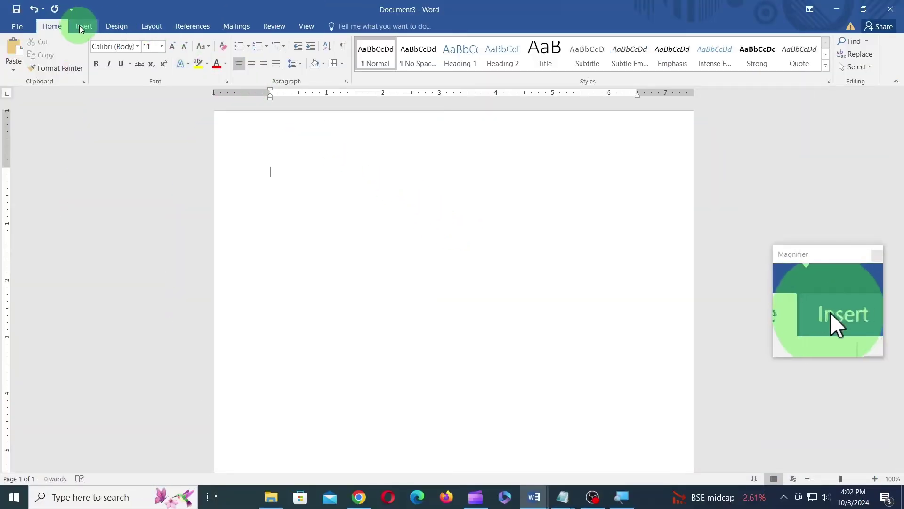
# Add a new 3.5" by 6" drawing canvas to the blank page from the Shapes gallery
pyautogui.click(80, 28)
pyautogui.click(170, 67)
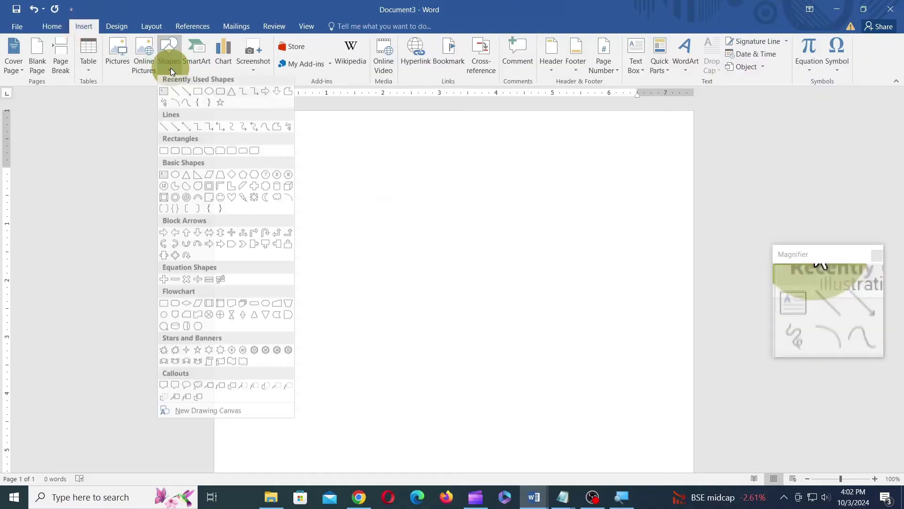
pyautogui.click(231, 413)
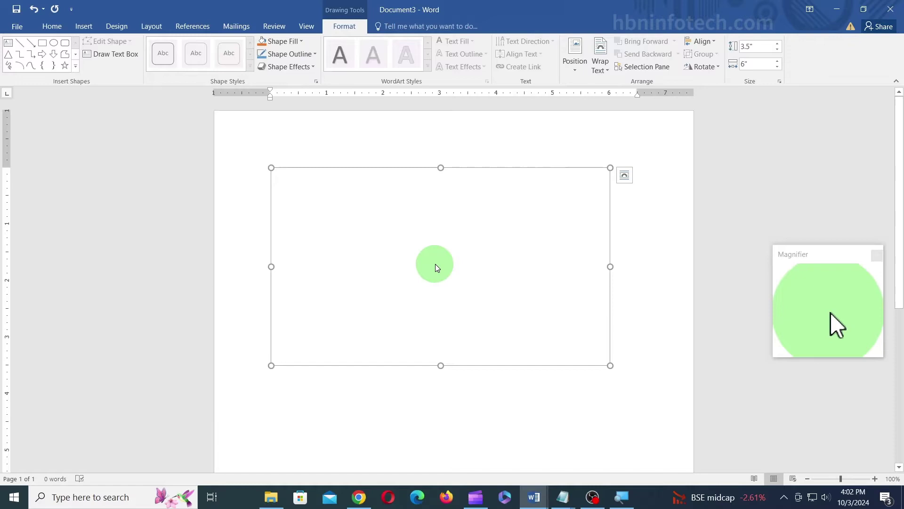
# Open Insert Pictures and select the ten img-resized pictures, starting from agave
pyautogui.click(82, 24)
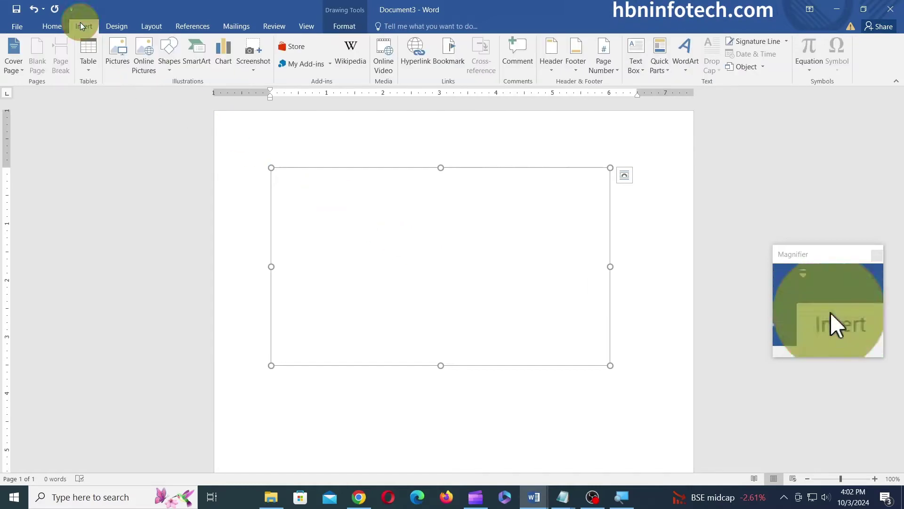
pyautogui.click(115, 51)
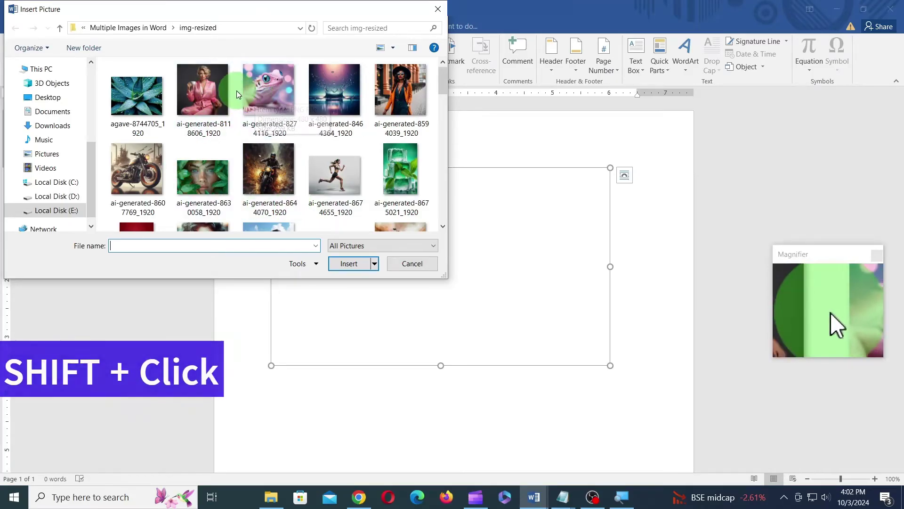
pyautogui.click(143, 94)
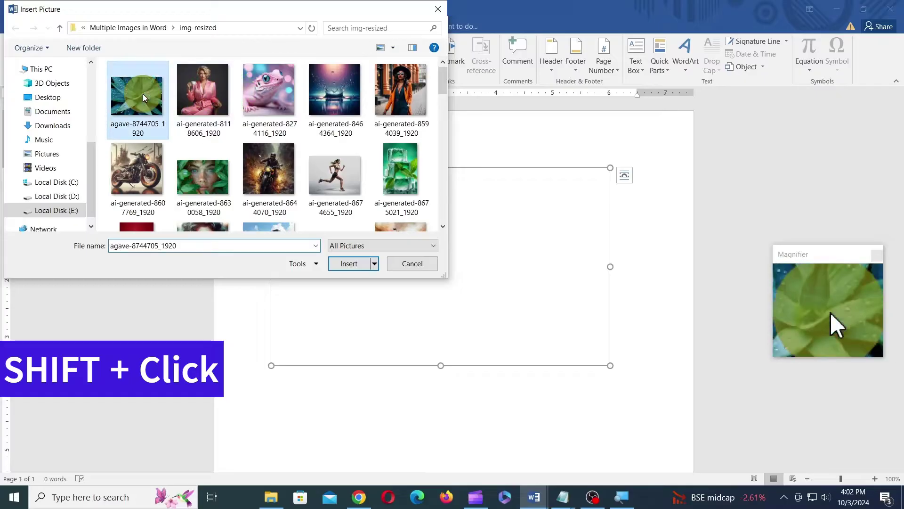
pyautogui.keyDown('shift'); pyautogui.click(410, 166); pyautogui.keyUp('shift')
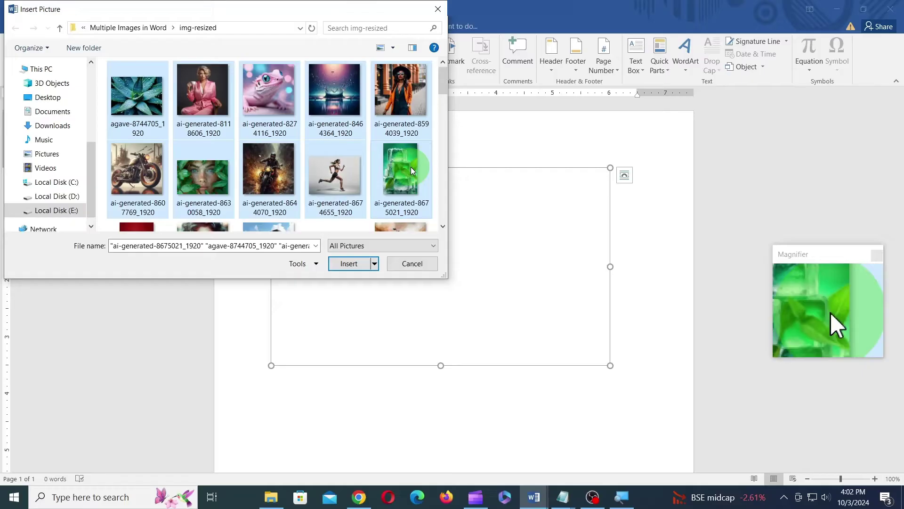
# Reselect woman-in-pink, water-drop, runner and leafy-face, then marquee-select a block of pictures
pyautogui.click(436, 146)
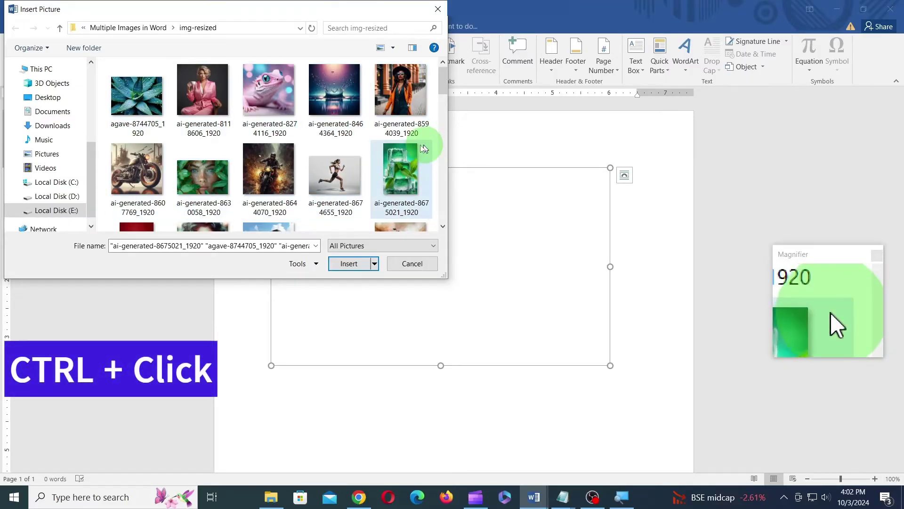
pyautogui.keyDown('ctrl'); pyautogui.click(225, 102); pyautogui.keyUp('ctrl')
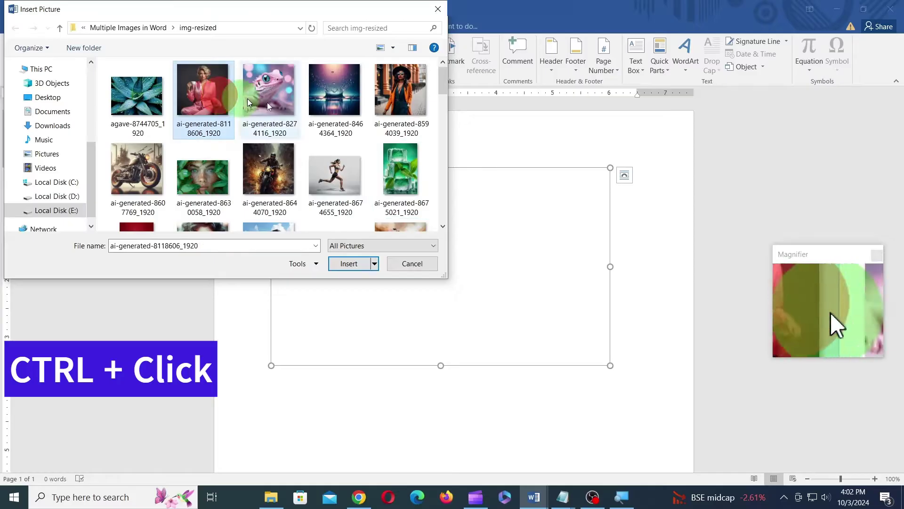
pyautogui.keyDown('ctrl'); pyautogui.click(335, 113); pyautogui.keyUp('ctrl')
pyautogui.keyDown('ctrl'); pyautogui.click(337, 182); pyautogui.keyUp('ctrl')
pyautogui.keyDown('ctrl'); pyautogui.click(221, 178); pyautogui.keyUp('ctrl')
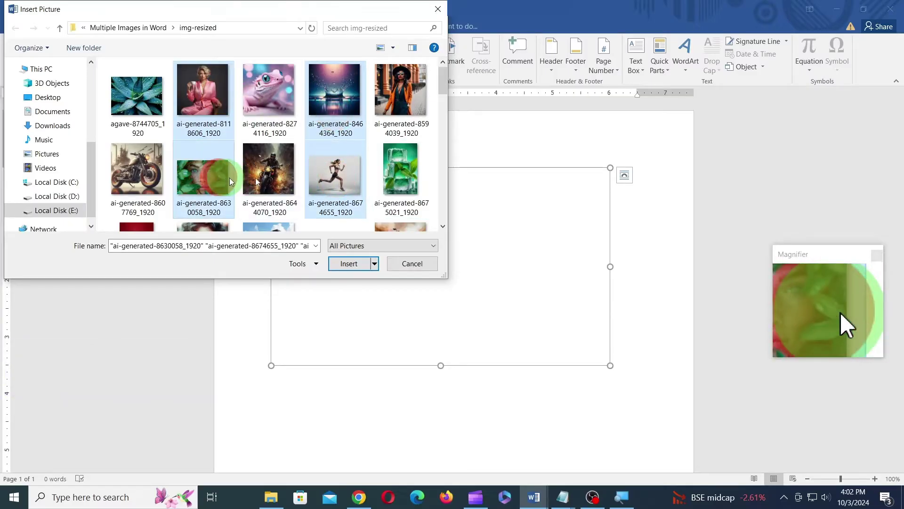
pyautogui.keyDown('ctrl'); pyautogui.click(410, 172); pyautogui.keyUp('ctrl')
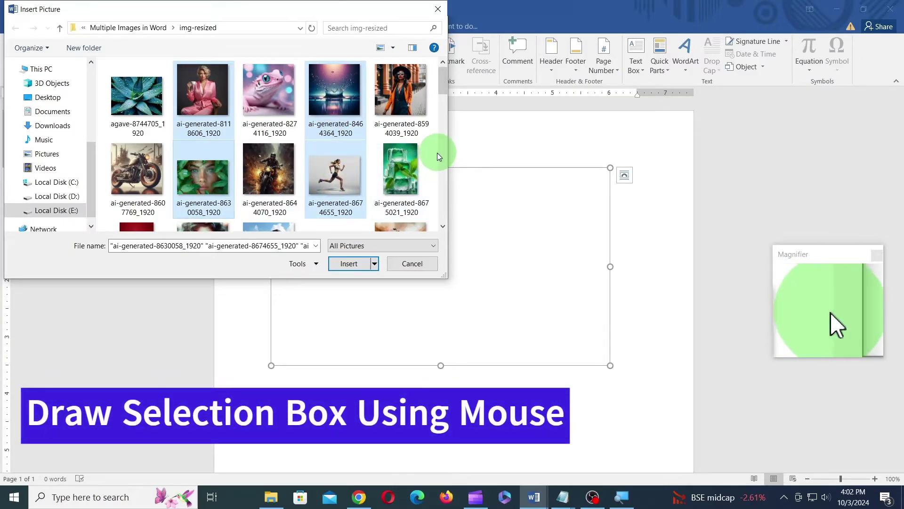
pyautogui.moveTo(434, 177); pyautogui.dragTo(152, 92)
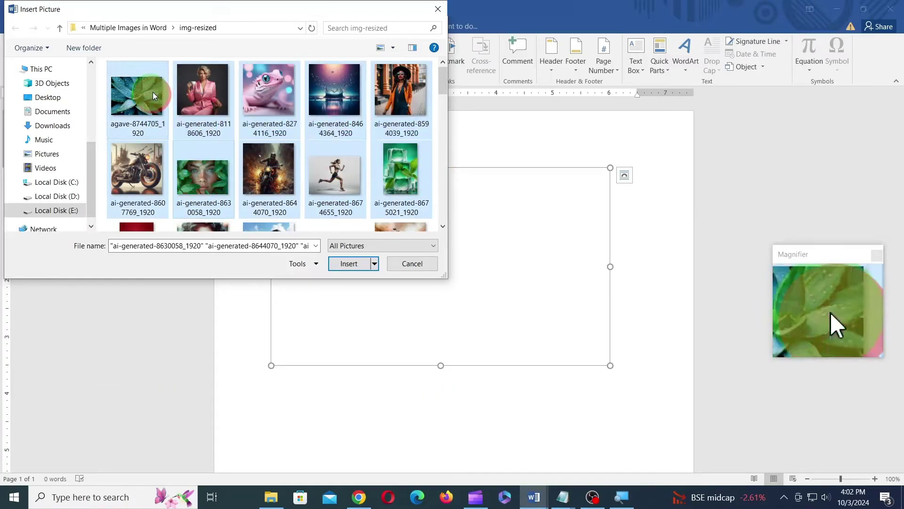
# Insert the chosen pictures into the canvas and turn off Lock aspect ratio in Layout Size settings
pyautogui.click(354, 265)
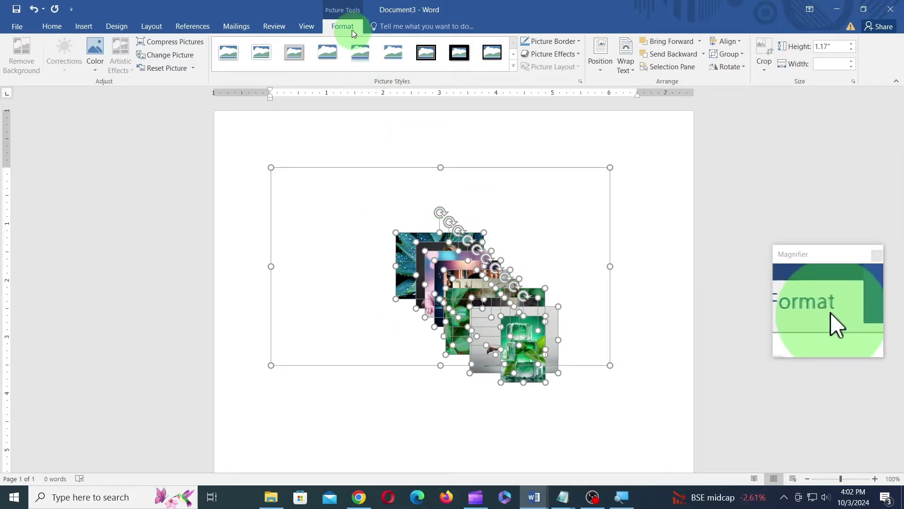
pyautogui.click(602, 69)
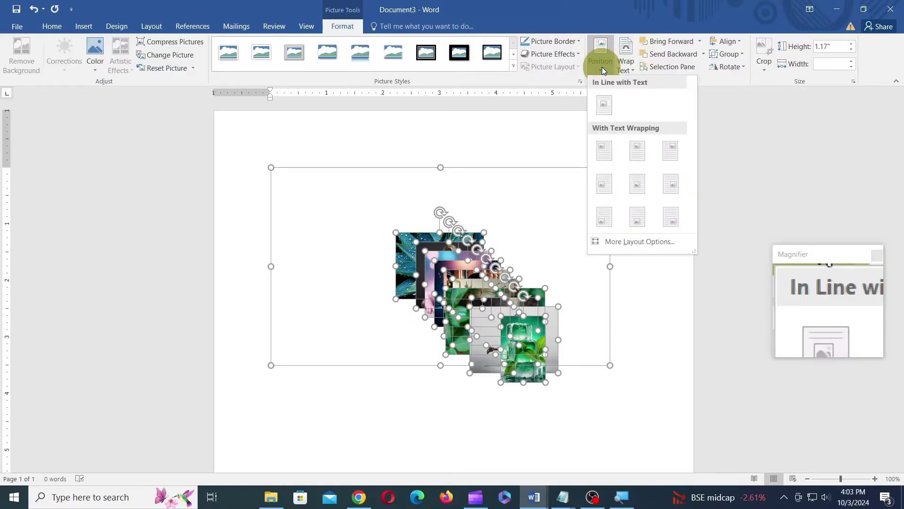
pyautogui.click(634, 242)
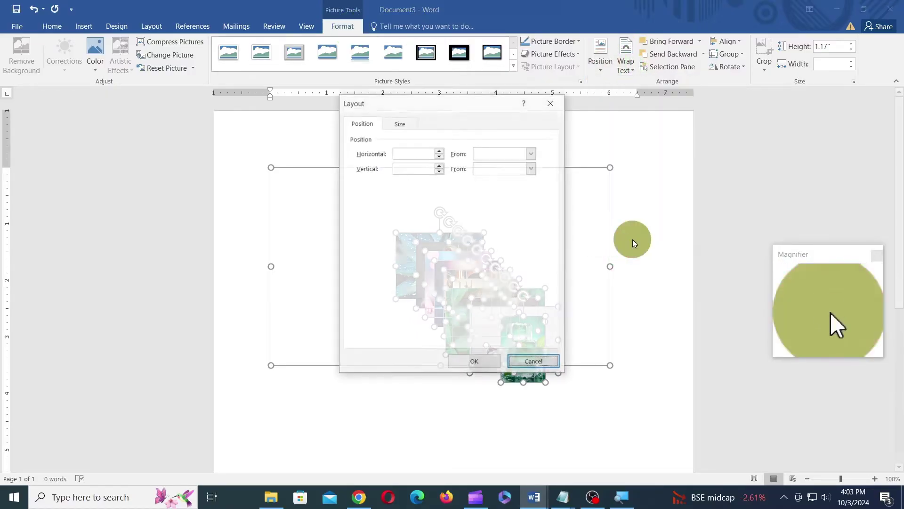
pyautogui.click(414, 120)
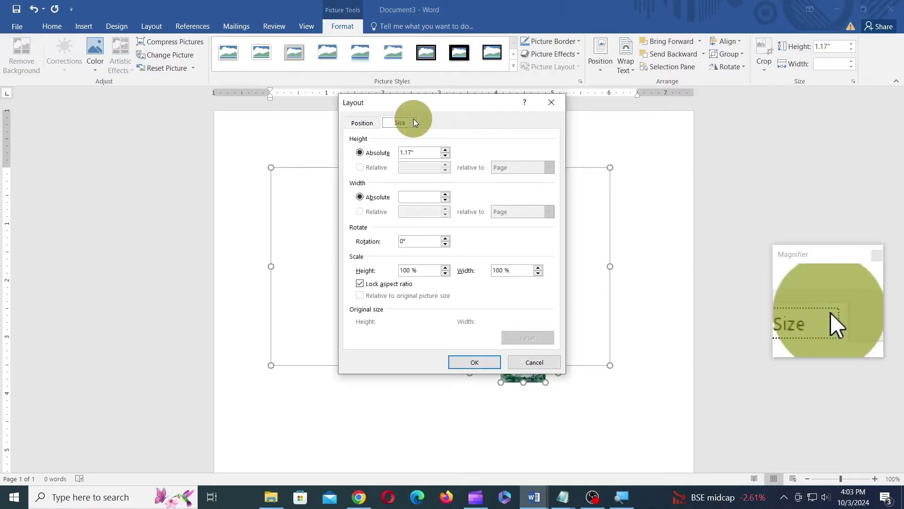
pyautogui.click(360, 283)
pyautogui.click(485, 365)
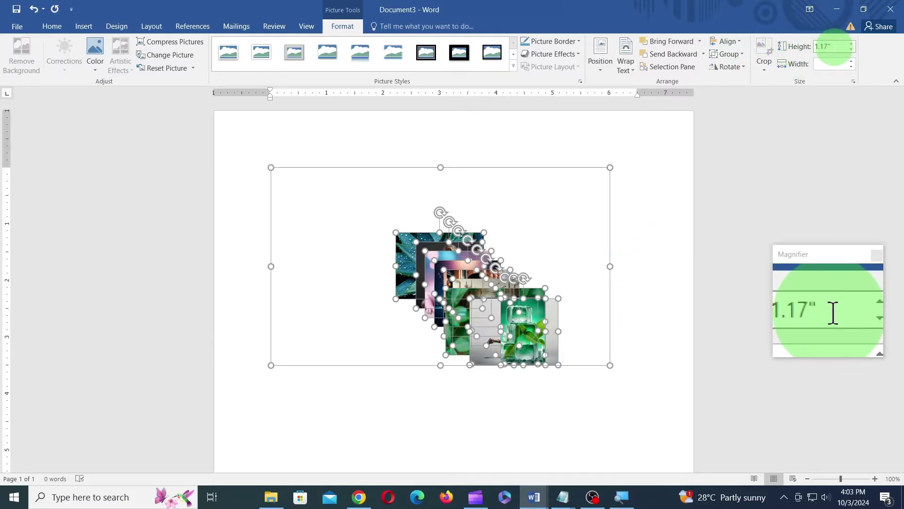
# Set the pictures' height and width to 1"
pyautogui.click(833, 46)
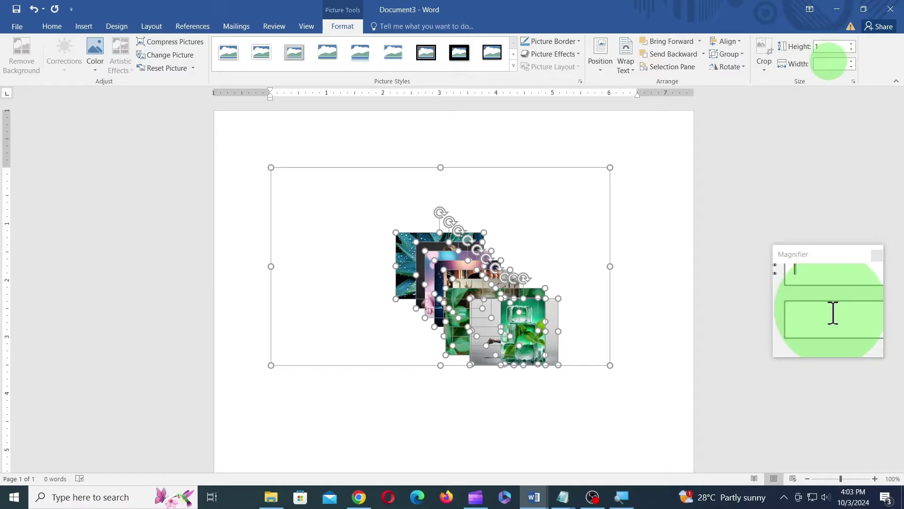
pyautogui.click(830, 63)
pyautogui.write('1')
pyautogui.press('Return')
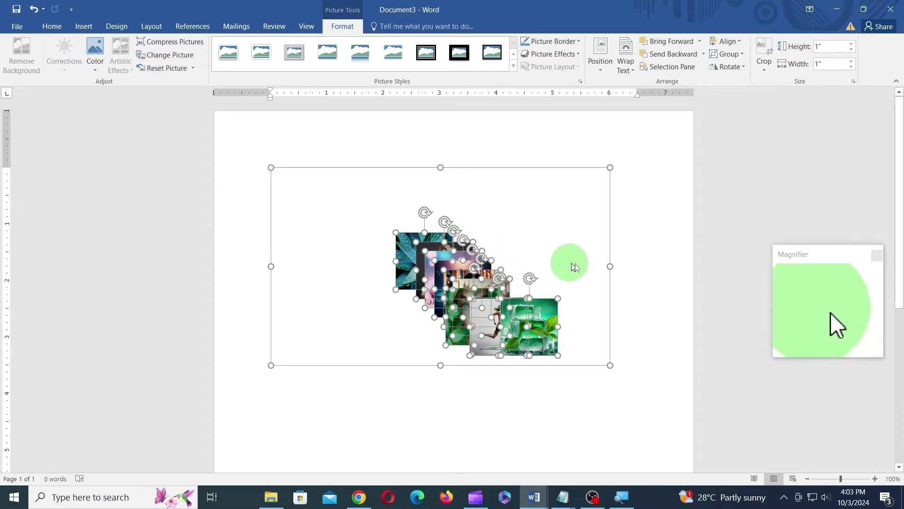
pyautogui.click(623, 260)
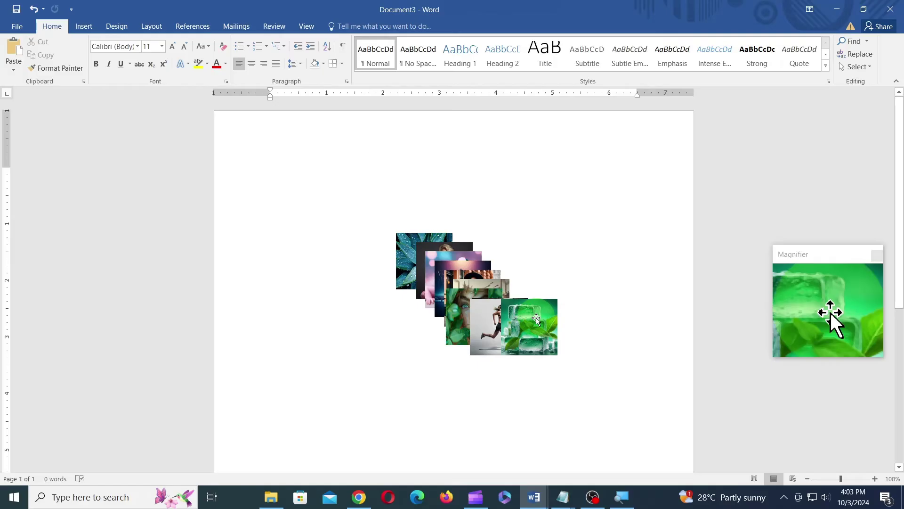
# Drag the ice, runner, motorcycle and leafy-face pictures out of the stack to separate canvas spots
pyautogui.moveTo(537, 319); pyautogui.dragTo(577, 294)
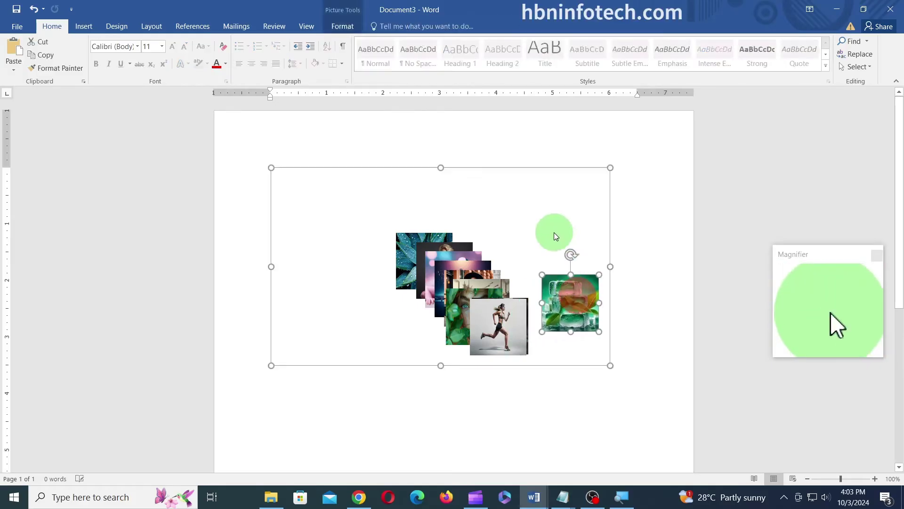
pyautogui.click(556, 230)
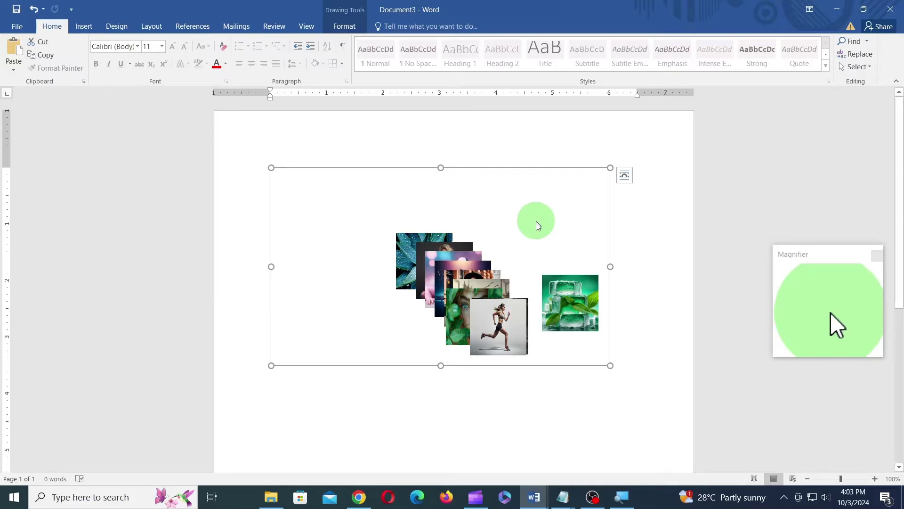
pyautogui.click(513, 309)
pyautogui.moveTo(514, 308); pyautogui.dragTo(547, 216)
pyautogui.click(466, 306)
pyautogui.moveTo(466, 307); pyautogui.dragTo(363, 284)
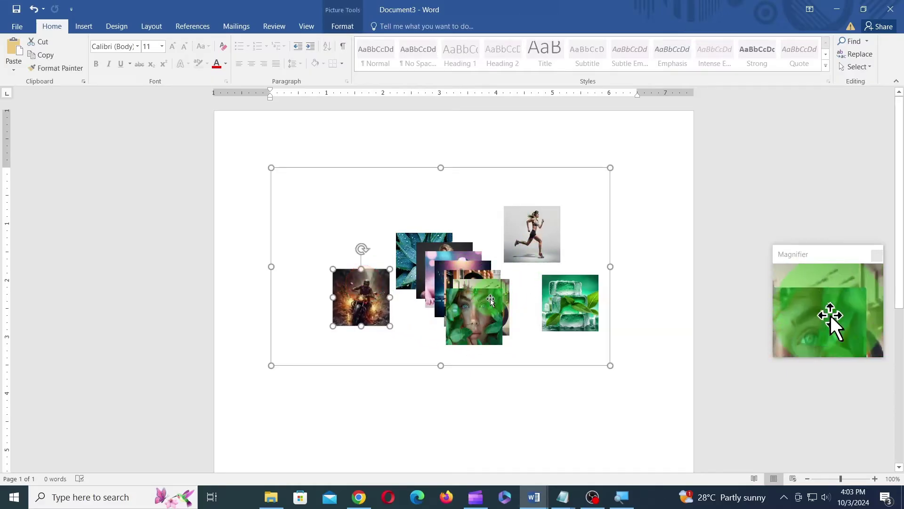
pyautogui.moveTo(479, 306); pyautogui.dragTo(348, 199)
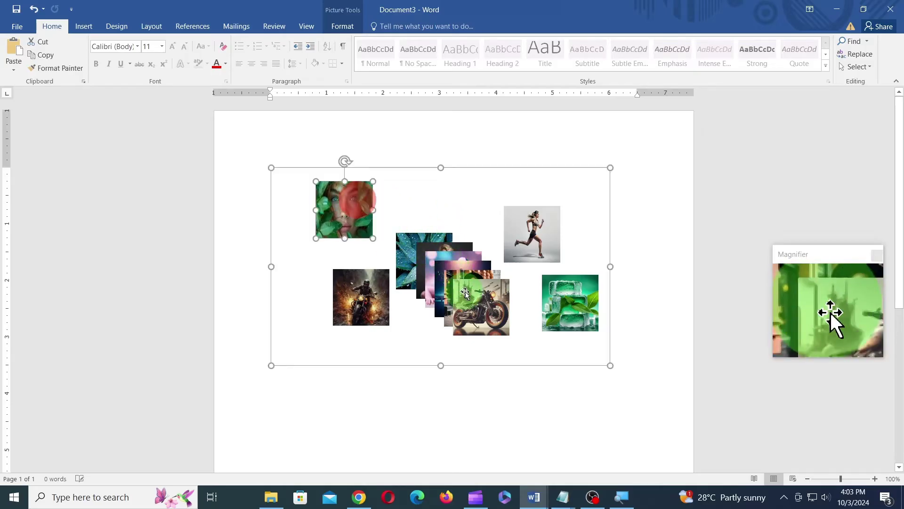
pyautogui.moveTo(466, 295); pyautogui.dragTo(414, 302)
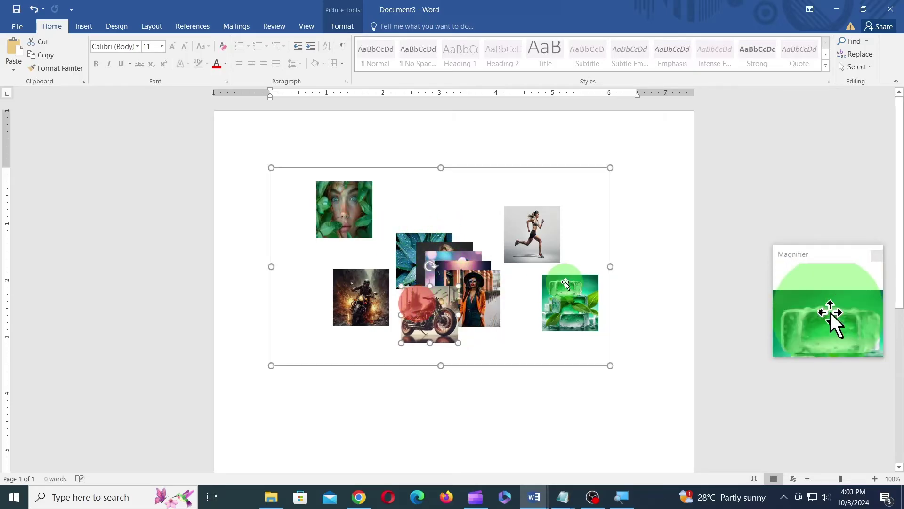
pyautogui.hotkey('ctrl', 'a')
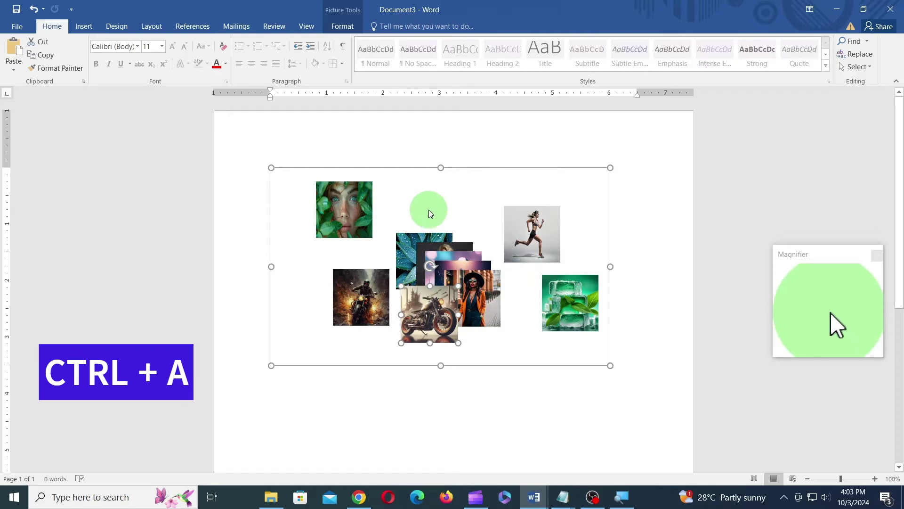
# Cut all pictures from the canvas, delete the empty canvas, and paste them onto the page
pyautogui.hotkey('ctrl', 'a')
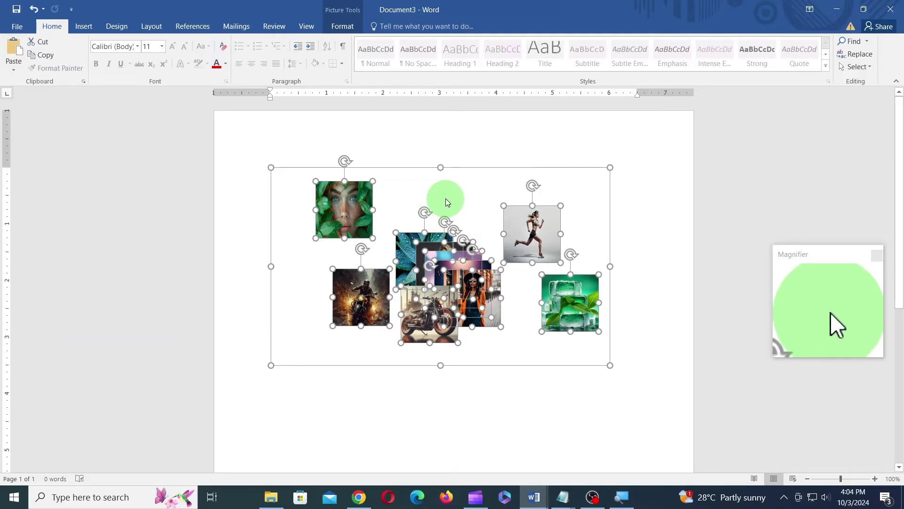
pyautogui.hotkey('ctrl', 'x')
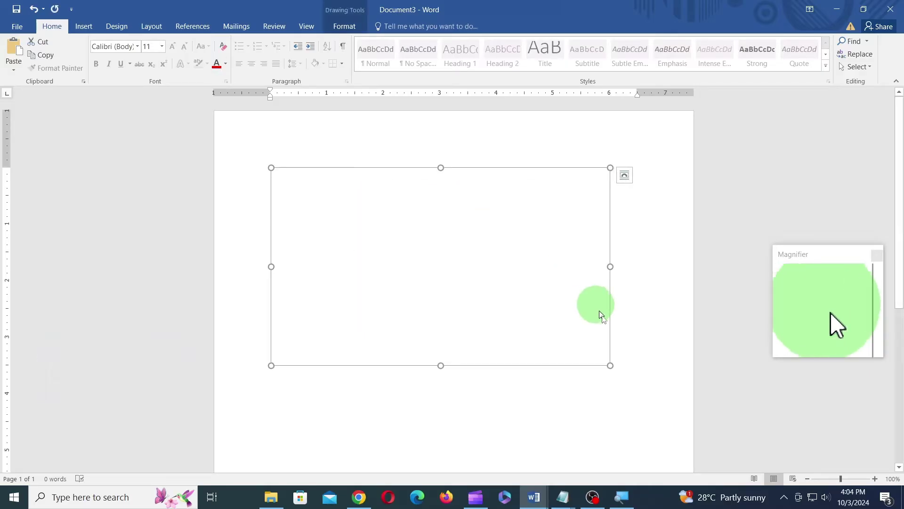
pyautogui.scroll(-2, 612, 329)
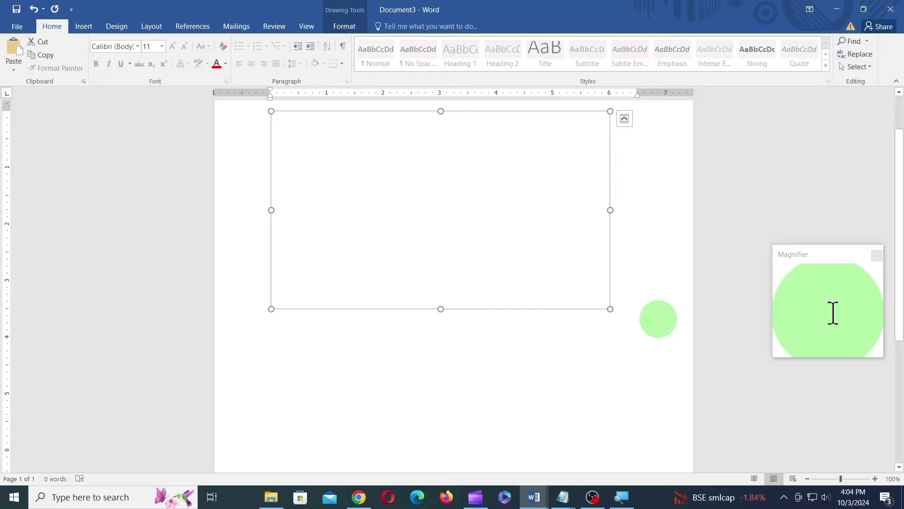
pyautogui.press('Delete')
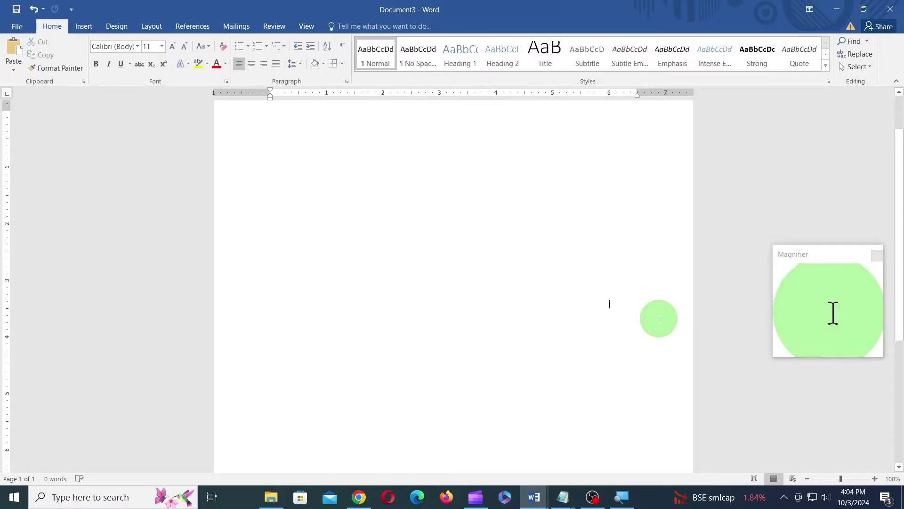
pyautogui.hotkey('ctrl', 'v')
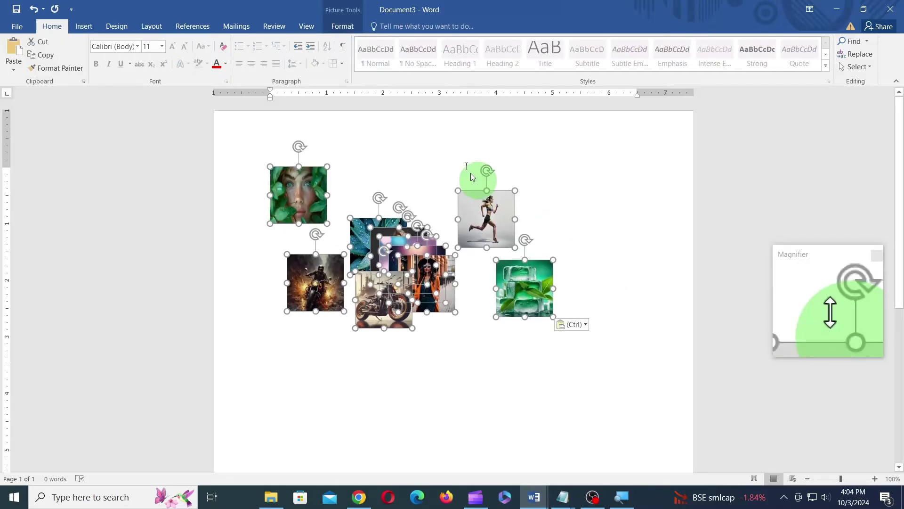
pyautogui.press('Delete')
# Drag the leaf, runner, ice-cubes, woman, night-scene and motorcycle pictures into a top and bottom row
pyautogui.click(425, 169)
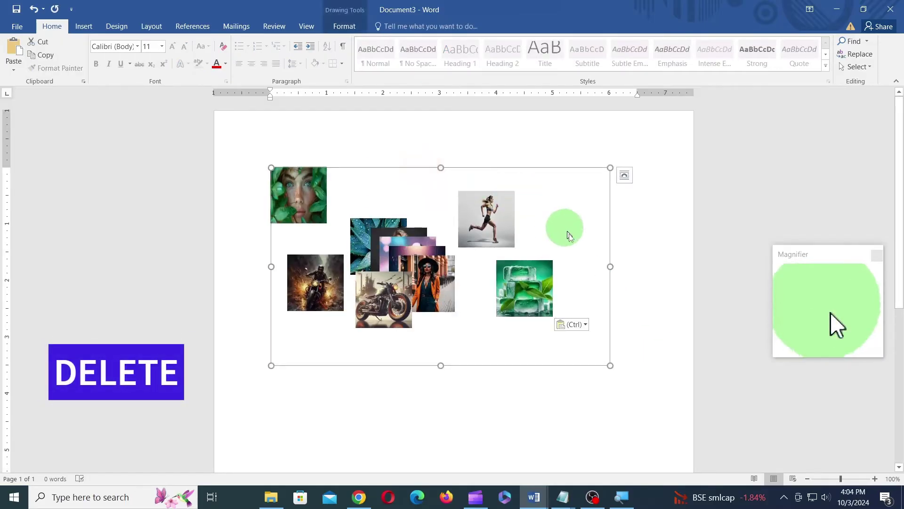
pyautogui.click(594, 271)
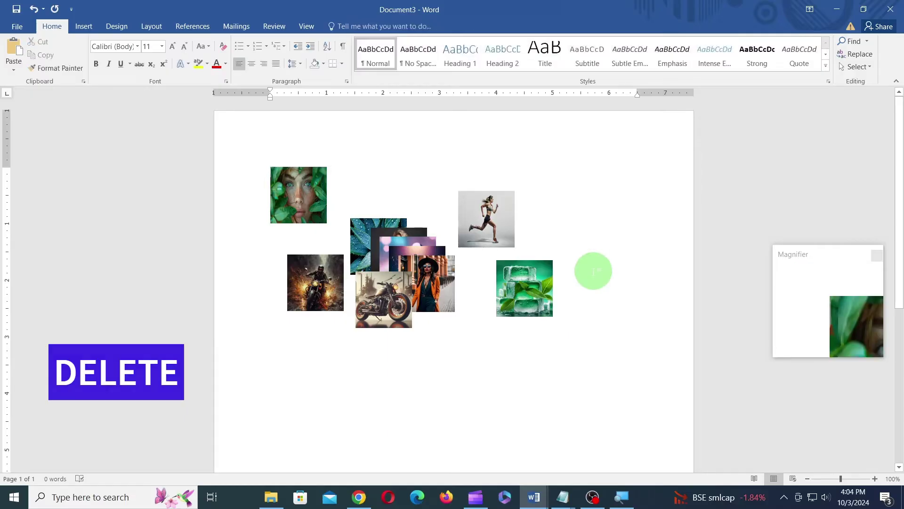
pyautogui.click(363, 219)
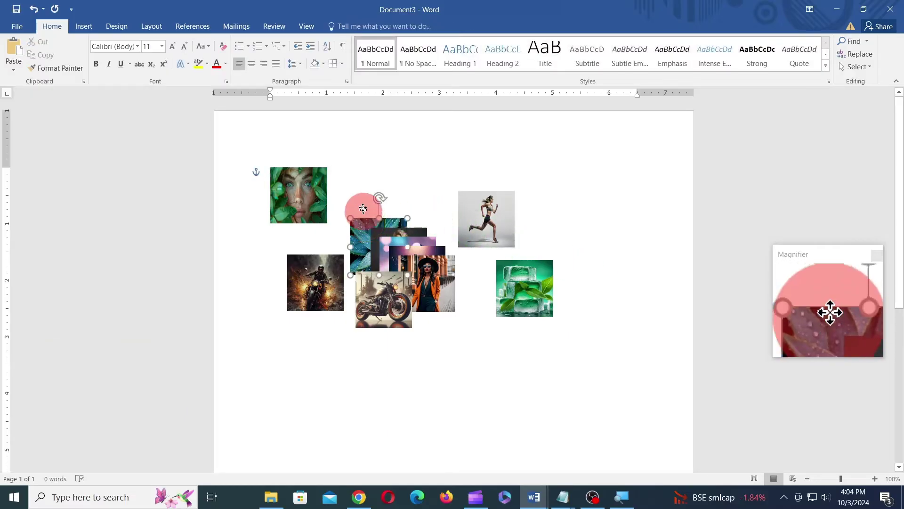
pyautogui.moveTo(363, 209); pyautogui.dragTo(355, 161)
pyautogui.moveTo(478, 209); pyautogui.dragTo(434, 184)
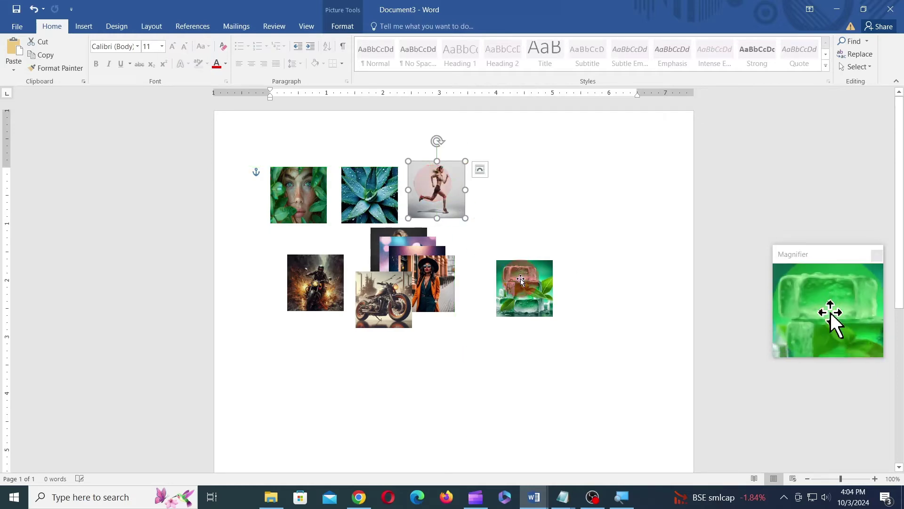
pyautogui.moveTo(515, 294); pyautogui.dragTo(503, 203)
pyautogui.moveTo(438, 282); pyautogui.dragTo(539, 277)
pyautogui.moveTo(434, 274); pyautogui.dragTo(490, 288)
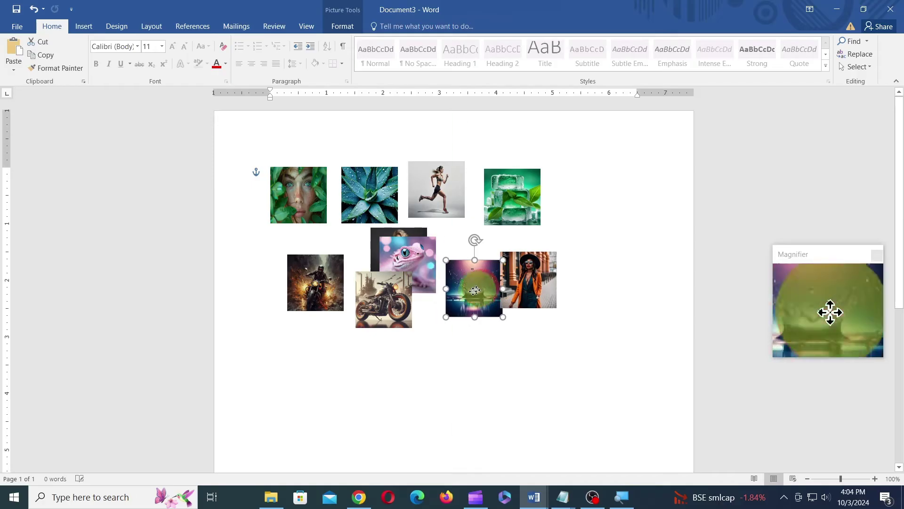
pyautogui.moveTo(381, 300); pyautogui.dragTo(572, 203)
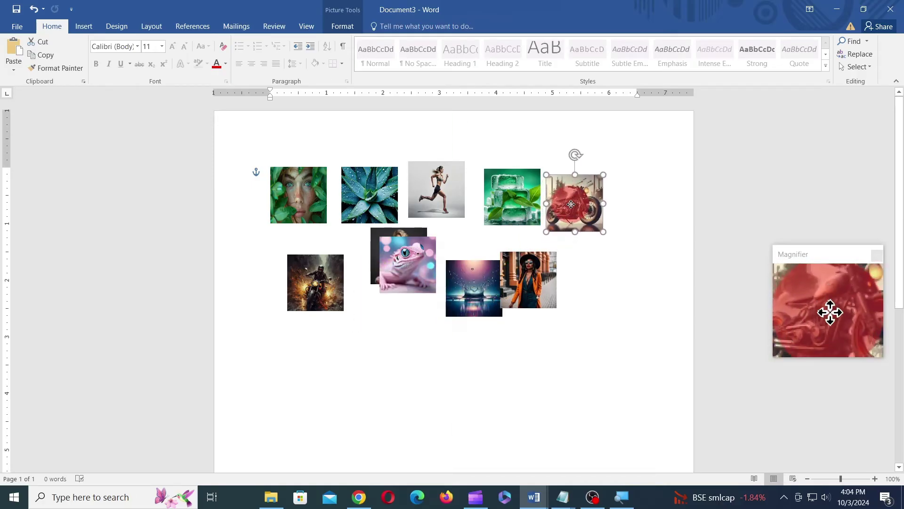
pyautogui.moveTo(508, 293); pyautogui.dragTo(539, 292)
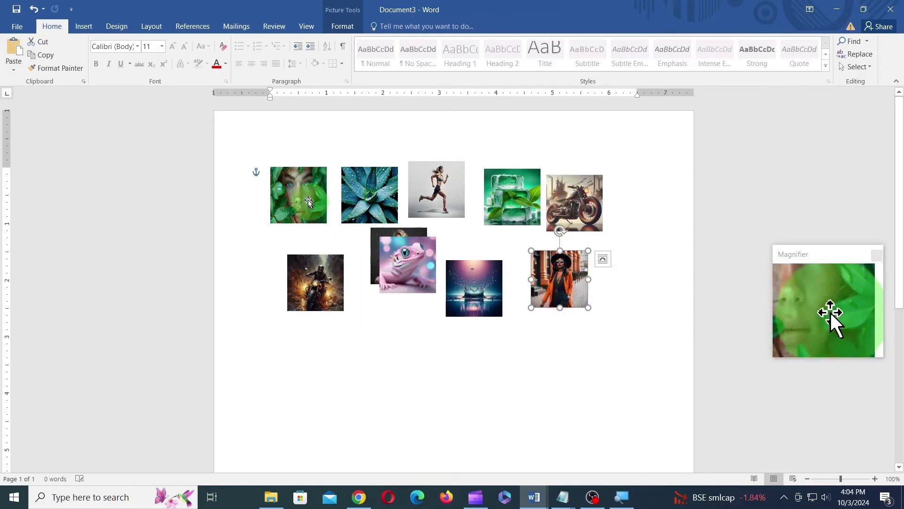
pyautogui.click(306, 200)
# Align the left edges of the face and fire-motorcycle pictures
pyautogui.keyDown('ctrl'); pyautogui.click(318, 276); pyautogui.keyUp('ctrl')
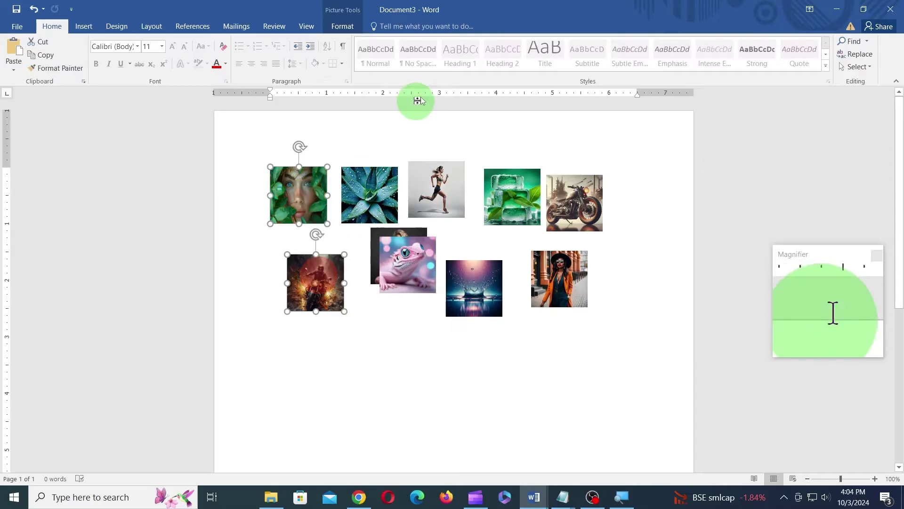
pyautogui.click(351, 26)
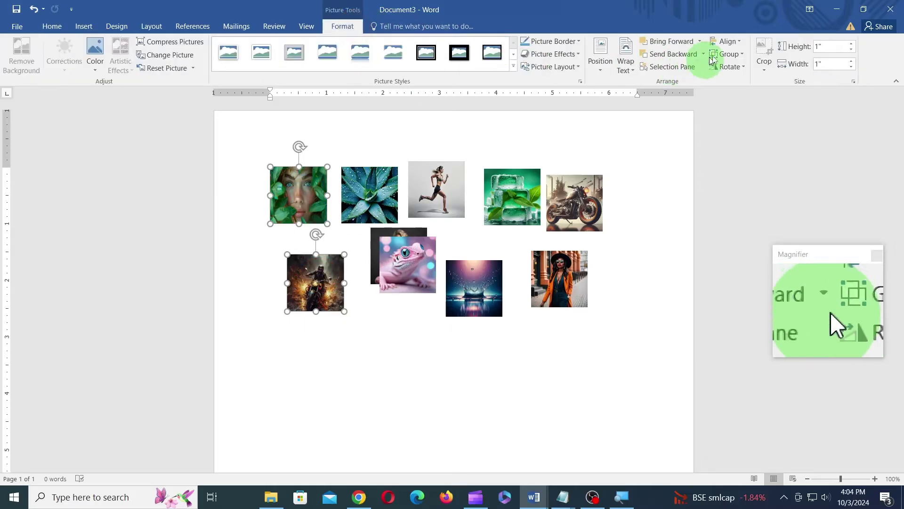
pyautogui.click(727, 41)
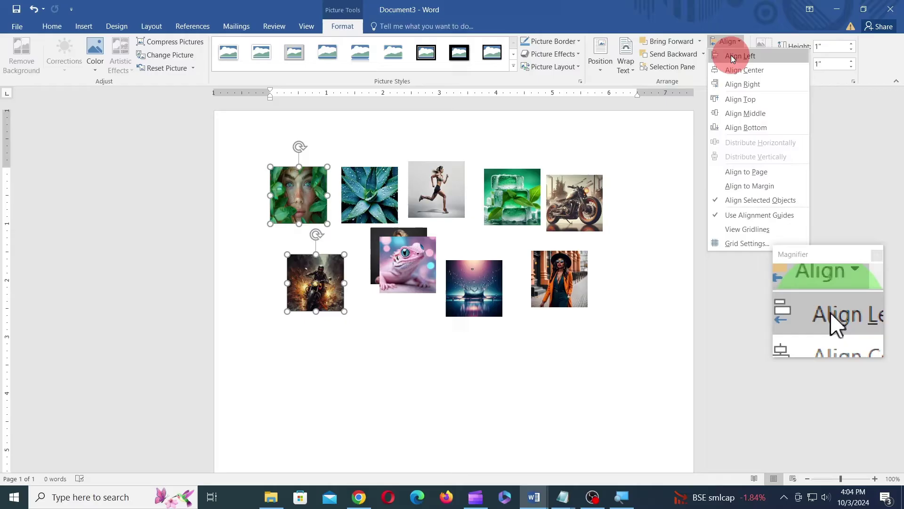
pyautogui.click(732, 58)
# Align the right edges of the motorcycle and woman pictures
pyautogui.click(585, 204)
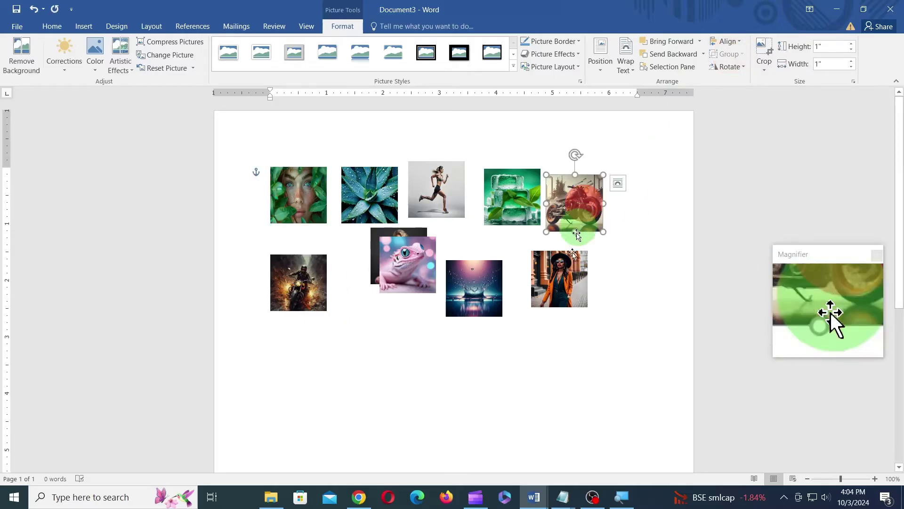
pyautogui.keyDown('ctrl'); pyautogui.click(569, 272); pyautogui.keyUp('ctrl')
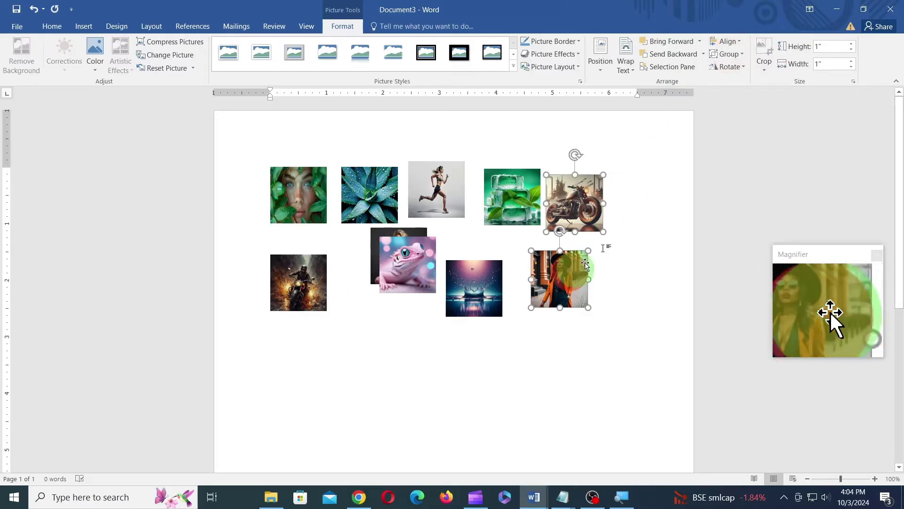
pyautogui.click(736, 44)
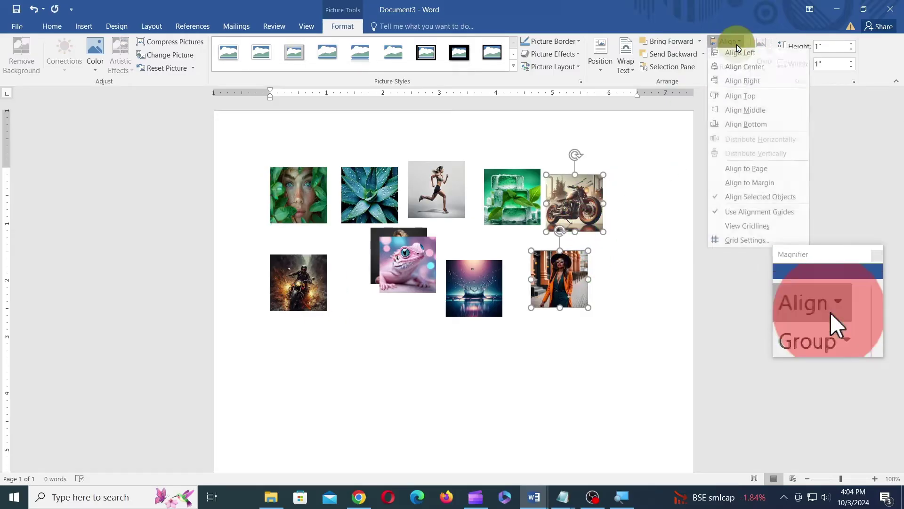
pyautogui.click(758, 85)
# Align the five top-row pictures along their tops and distribute them horizontally
pyautogui.click(303, 192)
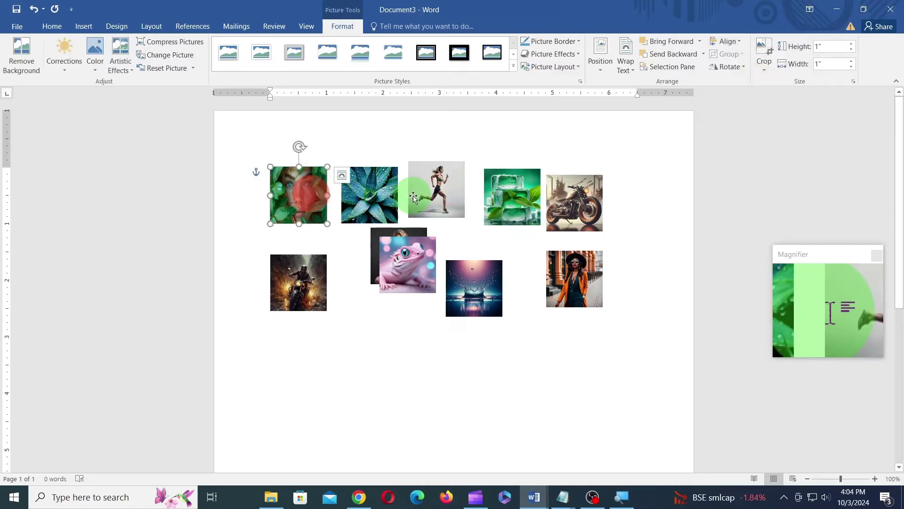
pyautogui.keyDown('ctrl'); pyautogui.click(369, 195); pyautogui.keyUp('ctrl')
pyautogui.keyDown('ctrl'); pyautogui.click(436, 189); pyautogui.keyUp('ctrl')
pyautogui.keyDown('ctrl'); pyautogui.click(503, 197); pyautogui.keyUp('ctrl')
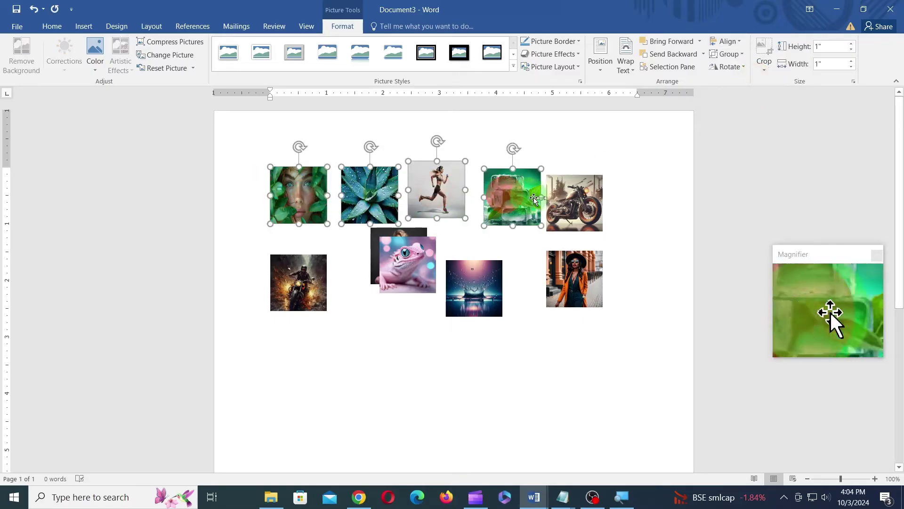
pyautogui.click(726, 42)
pyautogui.click(739, 101)
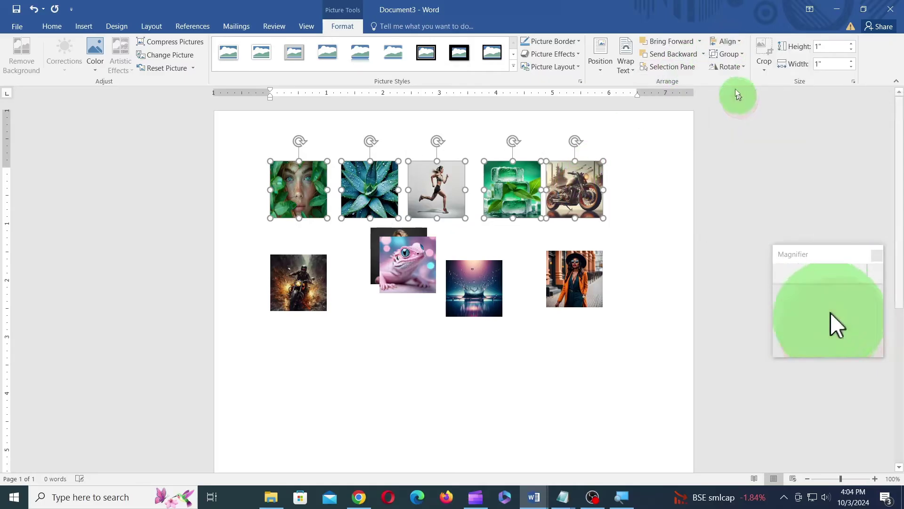
pyautogui.click(736, 44)
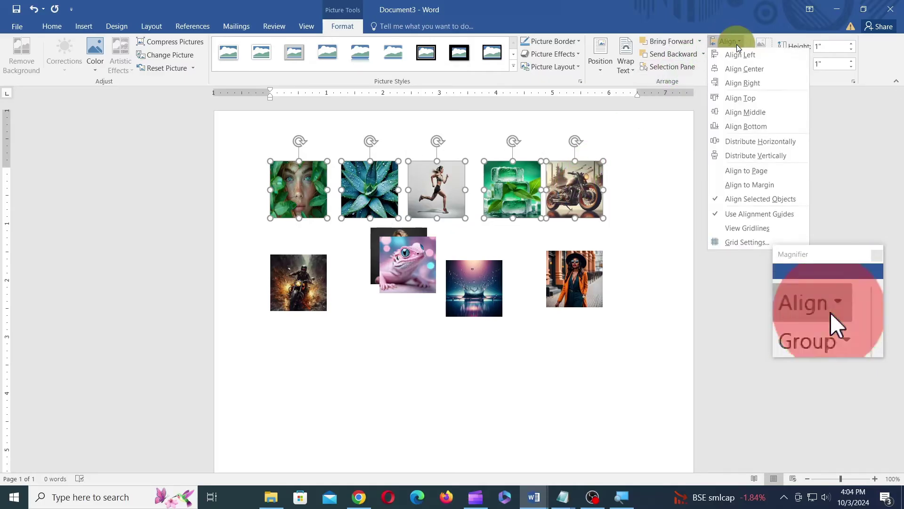
pyautogui.click(742, 141)
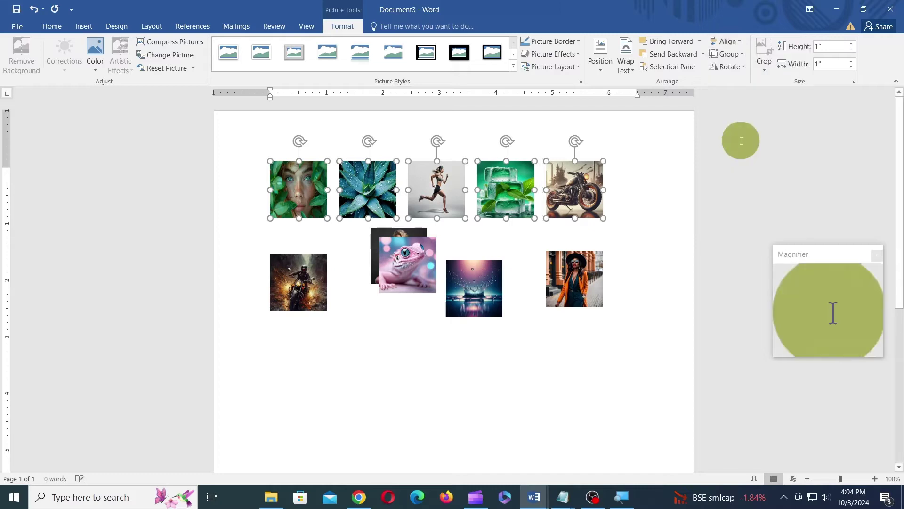
# Align the bottom-row motorbike, dark, lizard, splash and woman pictures by top and distribute them horizontally
pyautogui.click(304, 280)
pyautogui.keyDown('shift'); pyautogui.click(378, 237); pyautogui.keyUp('shift')
pyautogui.keyDown('shift'); pyautogui.click(426, 254); pyautogui.keyUp('shift')
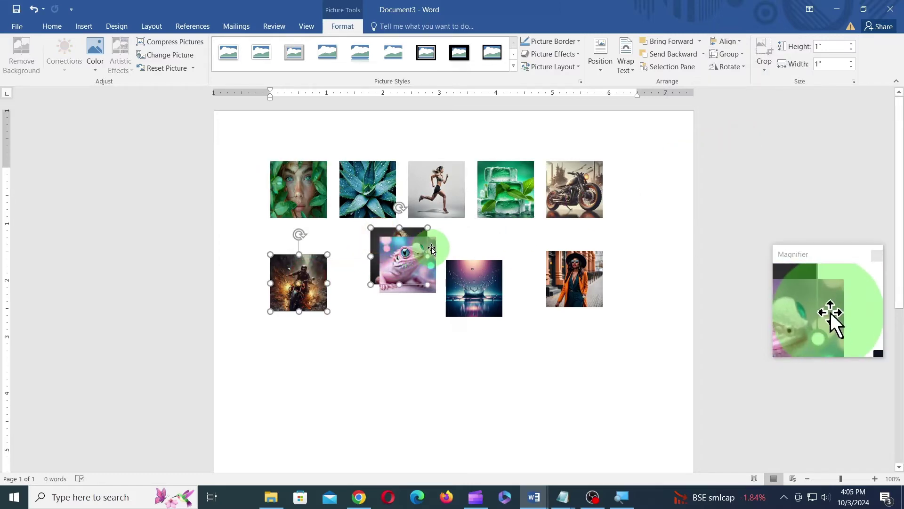
pyautogui.keyDown('shift'); pyautogui.click(481, 271); pyautogui.keyUp('shift')
pyautogui.keyDown('shift'); pyautogui.click(572, 267); pyautogui.keyUp('shift')
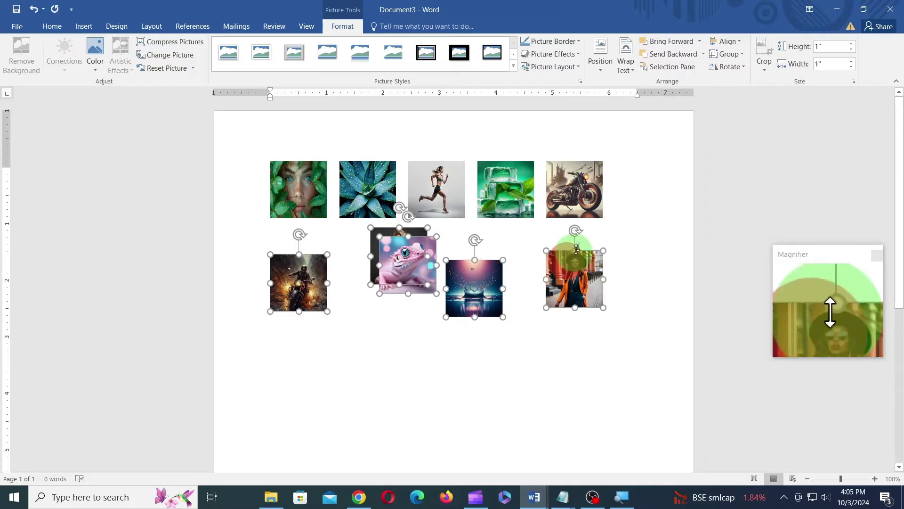
pyautogui.click(731, 42)
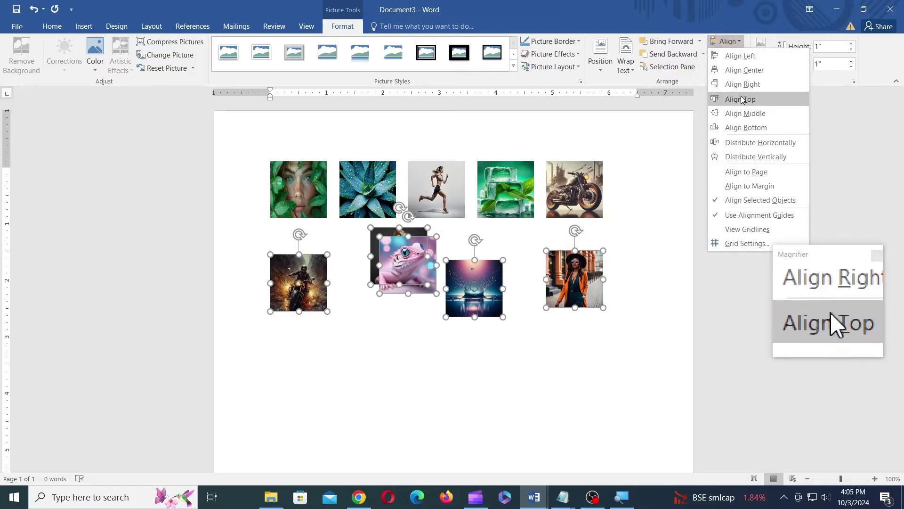
pyautogui.click(741, 98)
pyautogui.click(732, 44)
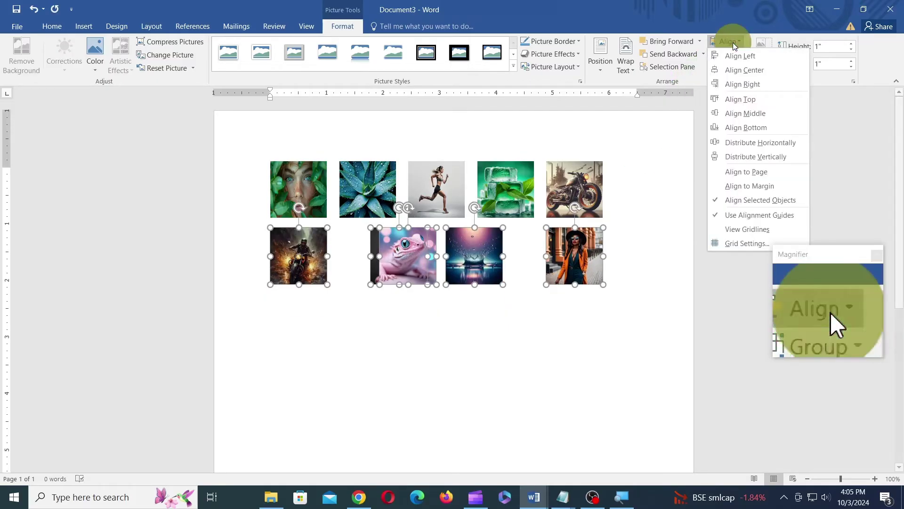
pyautogui.click(744, 142)
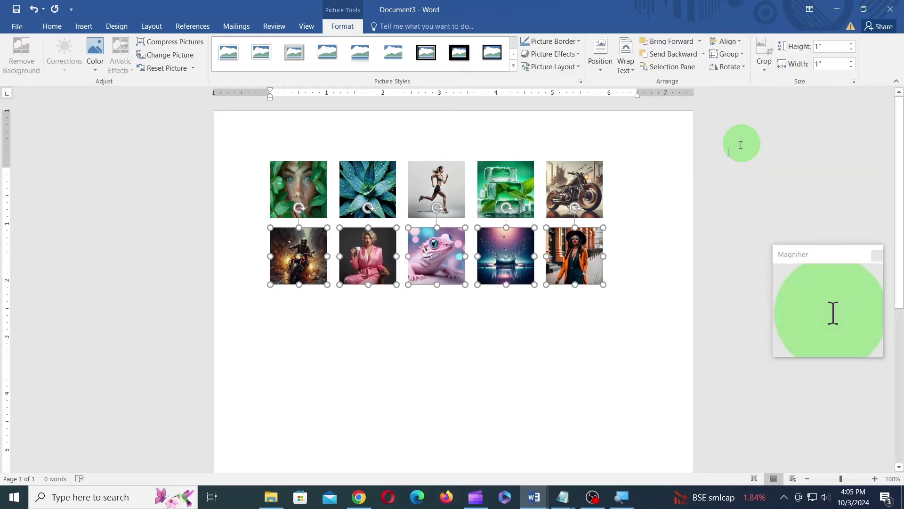
pyautogui.click(637, 214)
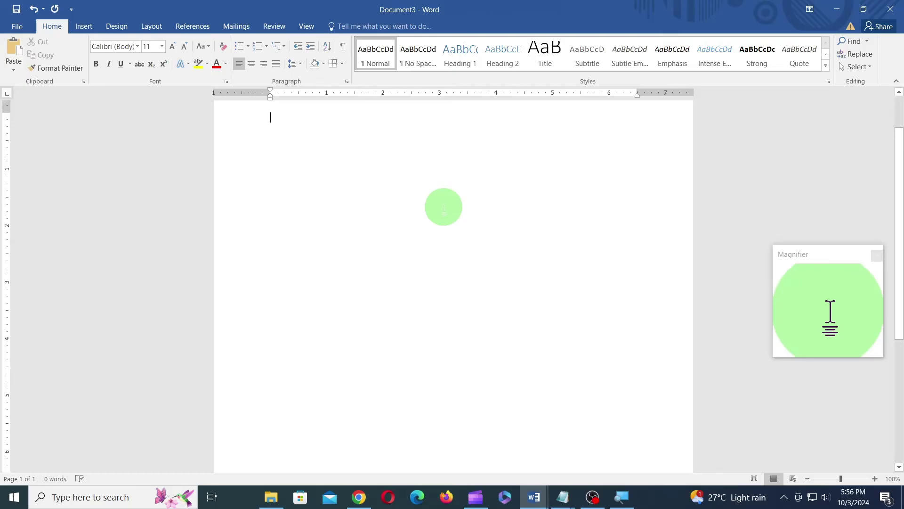
# Insert a 1x1 table at the top of the page
pyautogui.click(82, 29)
pyautogui.click(88, 67)
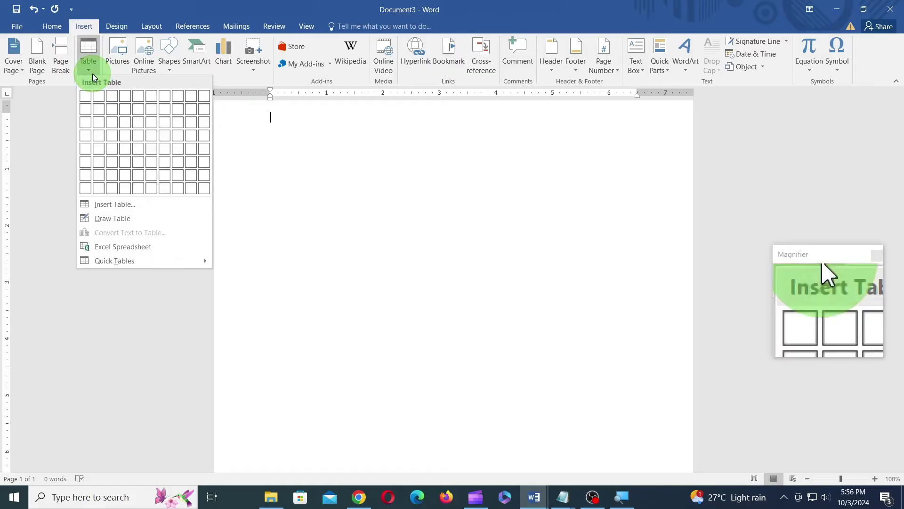
pyautogui.click(85, 97)
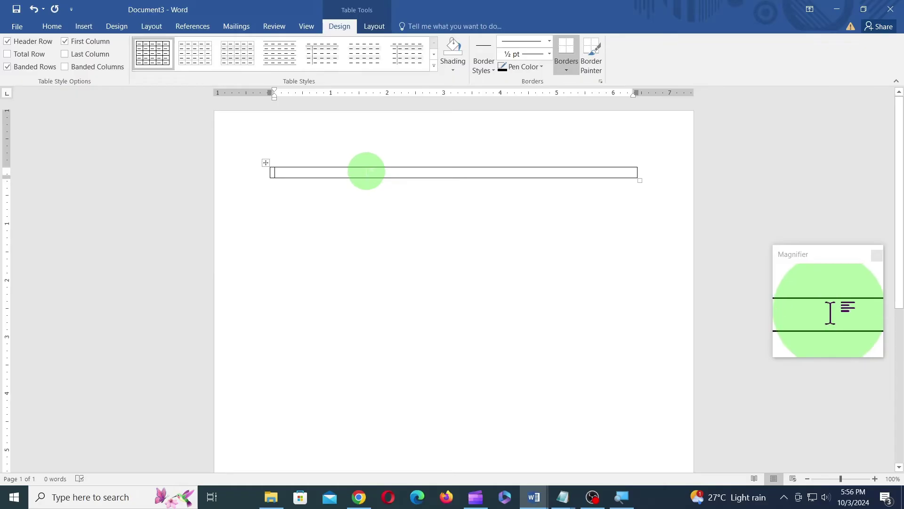
# Set the table width to 1.5" and apply AutoFit Fixed Column Width
pyautogui.click(375, 27)
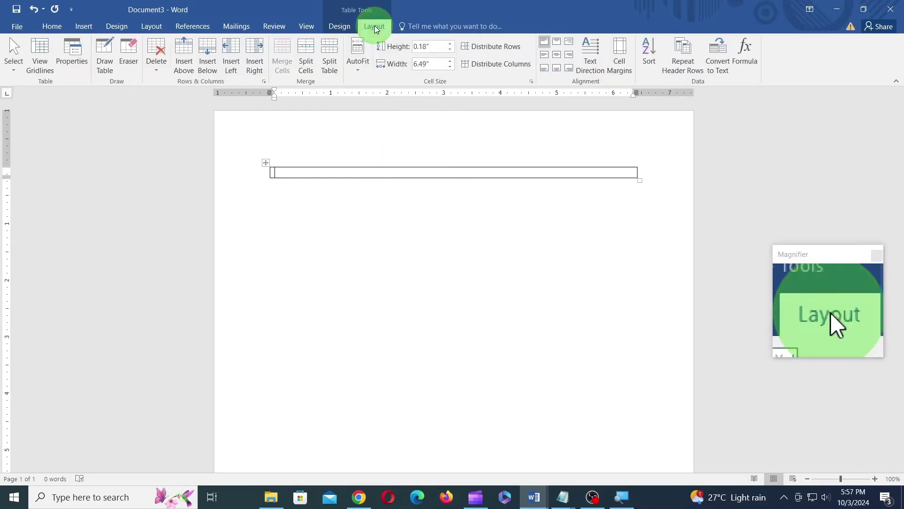
pyautogui.click(437, 64)
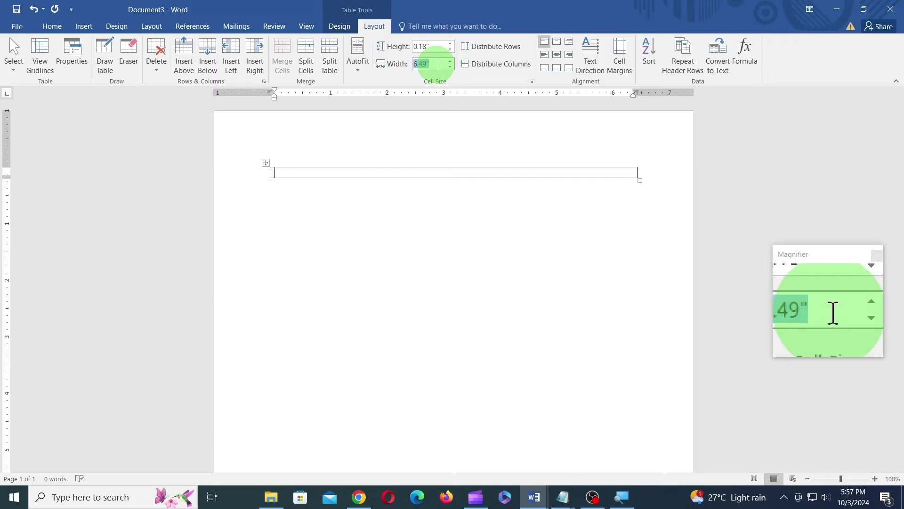
pyautogui.write('1.5')
pyautogui.press('Return')
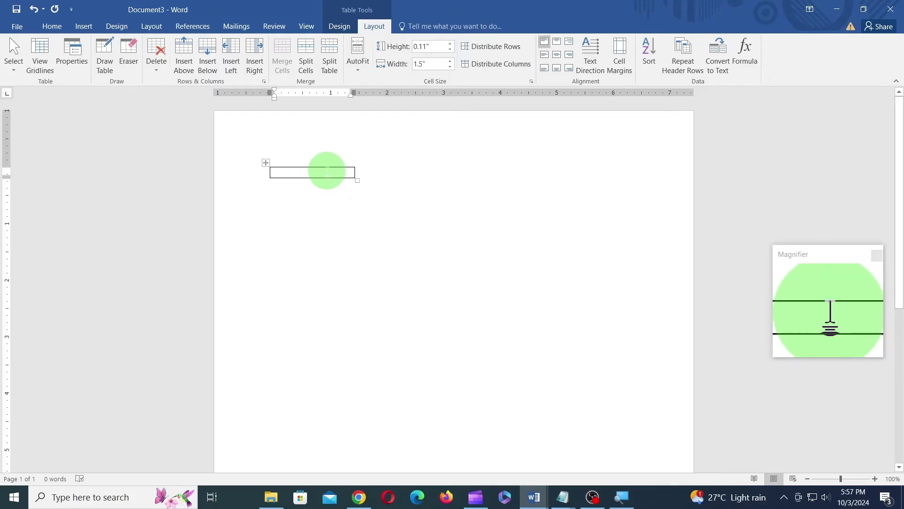
pyautogui.click(360, 61)
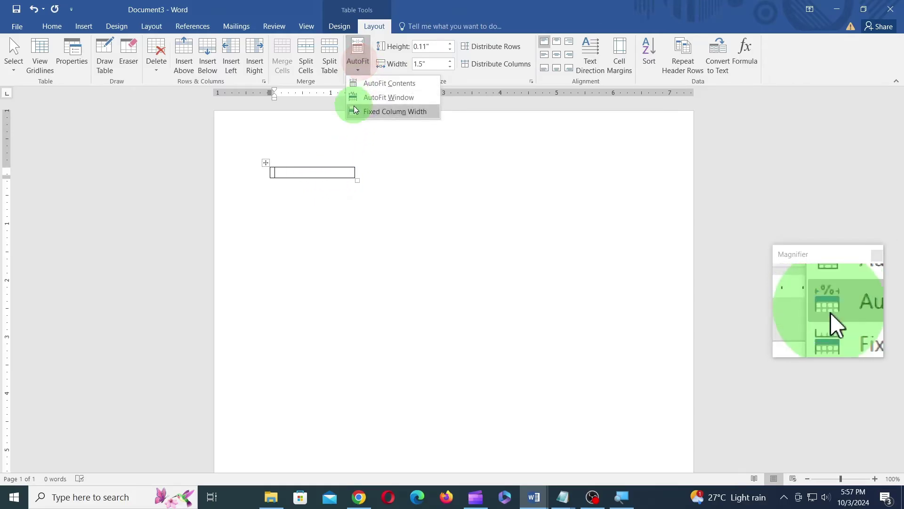
pyautogui.click(381, 113)
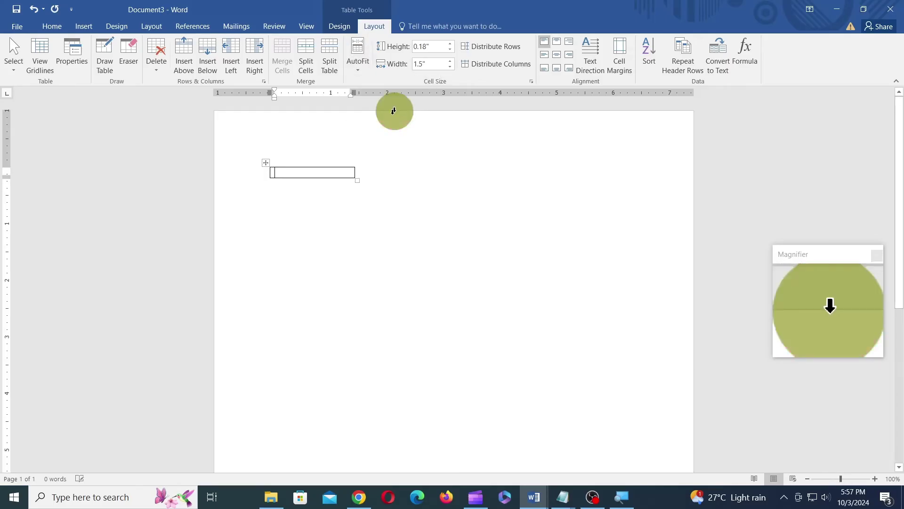
pyautogui.click(336, 173)
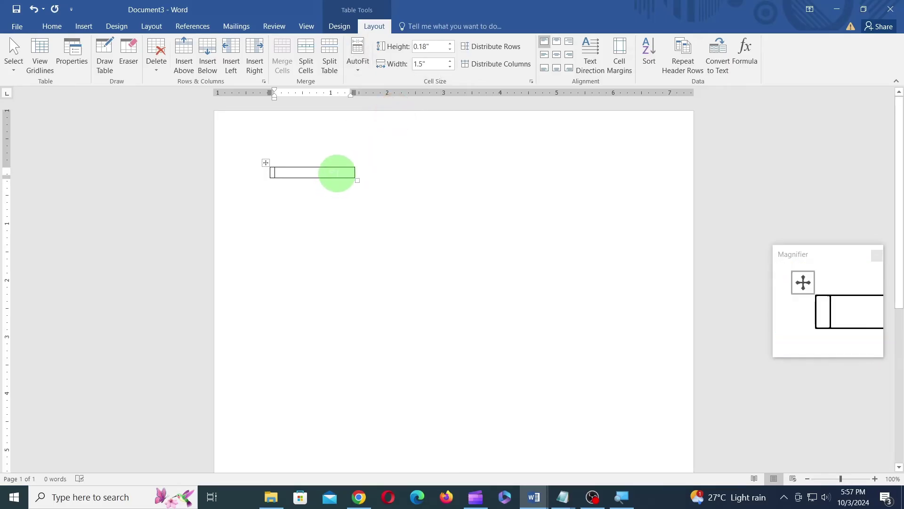
# Insert the 600x400 folder pictures from agave through bridge into the table cell
pyautogui.click(84, 26)
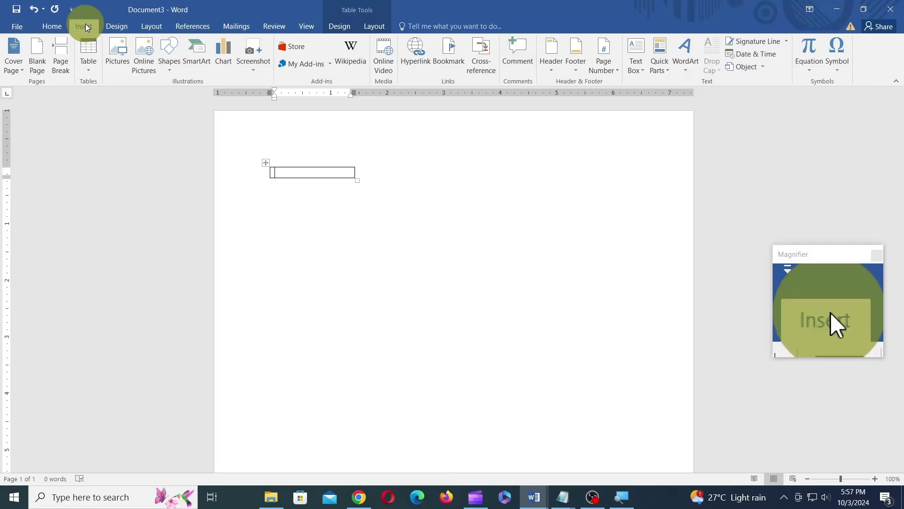
pyautogui.click(114, 45)
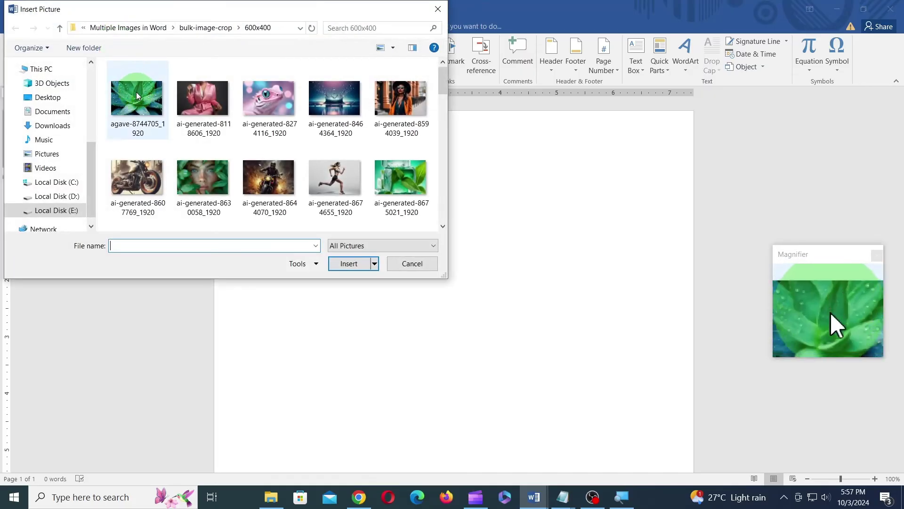
pyautogui.click(137, 99)
pyautogui.moveTo(443, 84); pyautogui.dragTo(443, 118)
pyautogui.keyDown('shift'); pyautogui.click(405, 118); pyautogui.keyUp('shift')
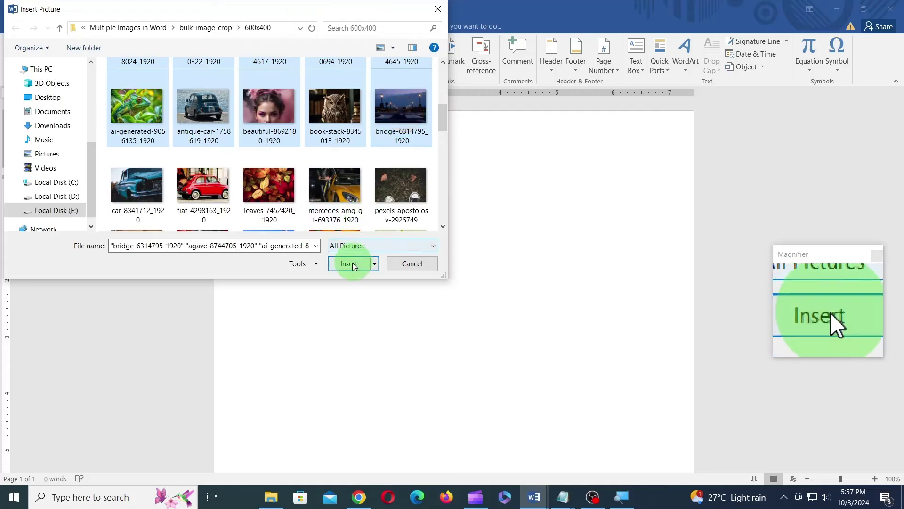
pyautogui.click(354, 265)
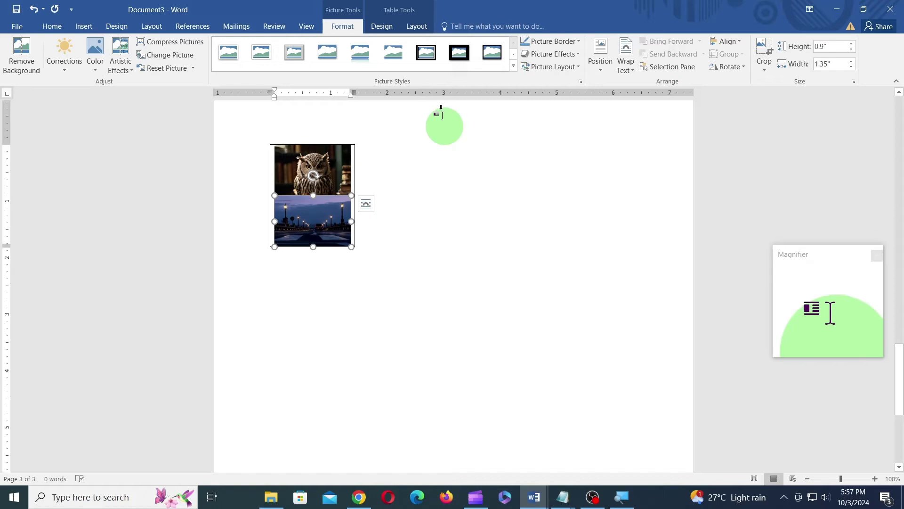
# Convert the picture table to text using paragraph marks as the separator
pyautogui.click(416, 28)
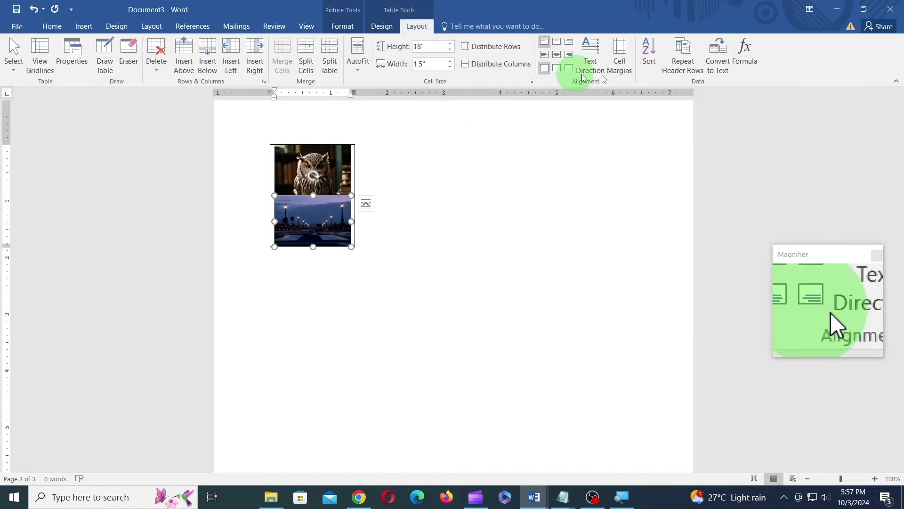
pyautogui.click(713, 56)
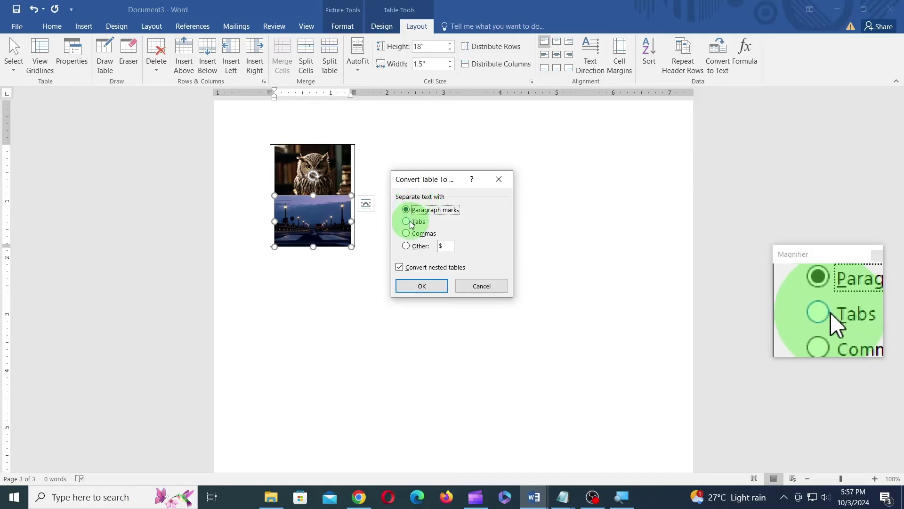
pyautogui.click(413, 209)
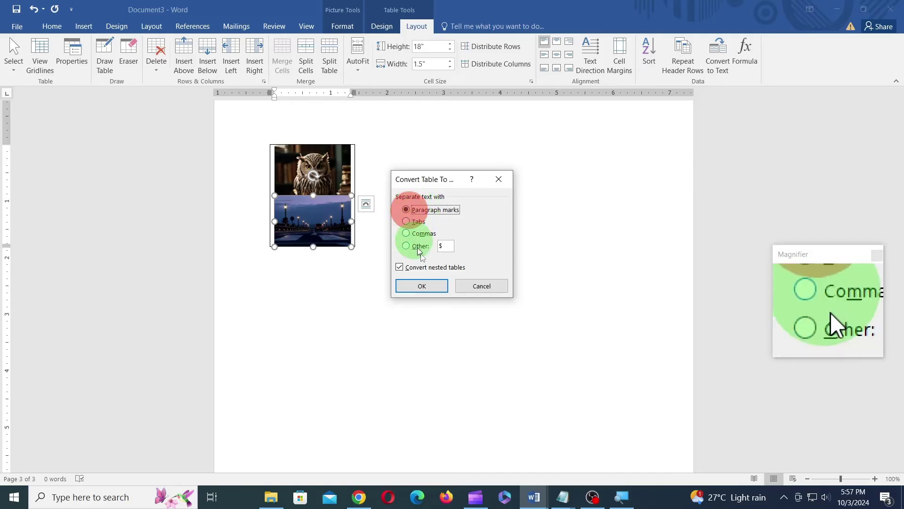
pyautogui.click(424, 286)
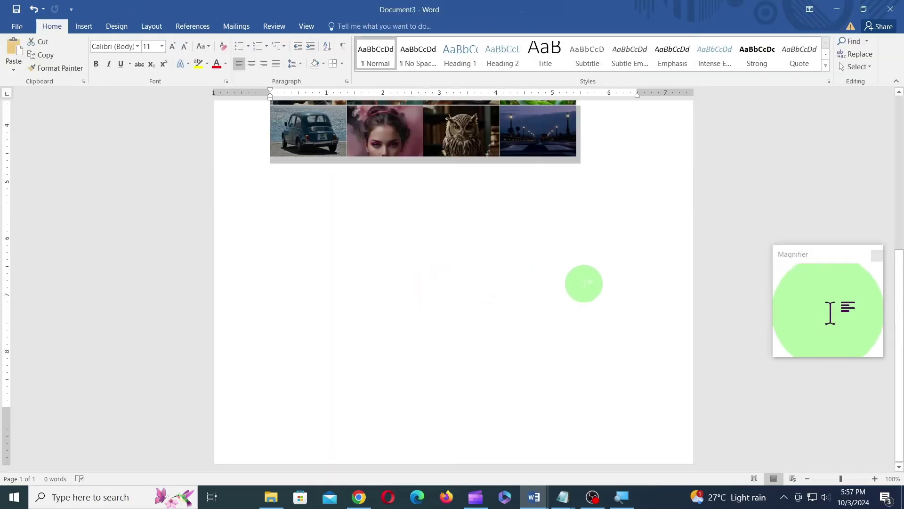
# Deselect the picture grid and insert a page break below it with Ctrl+Enter
pyautogui.scroll(10, 584, 283)
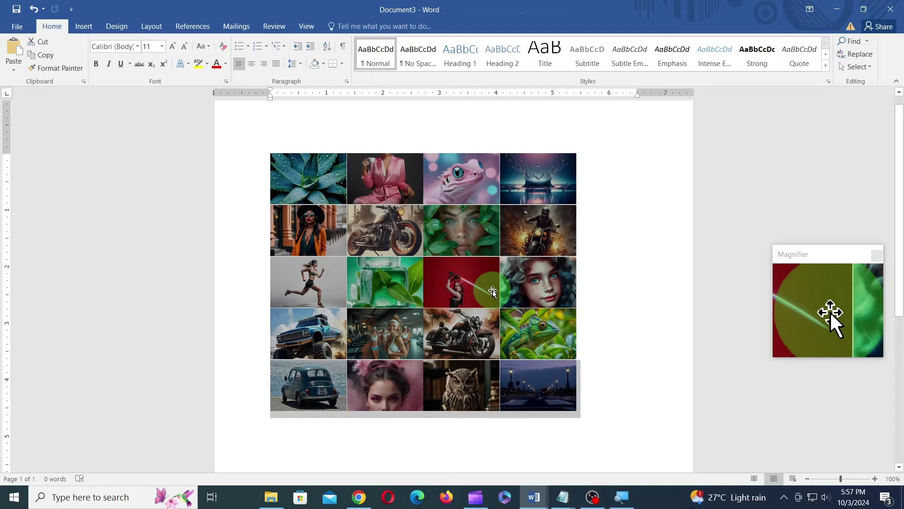
pyautogui.click(647, 283)
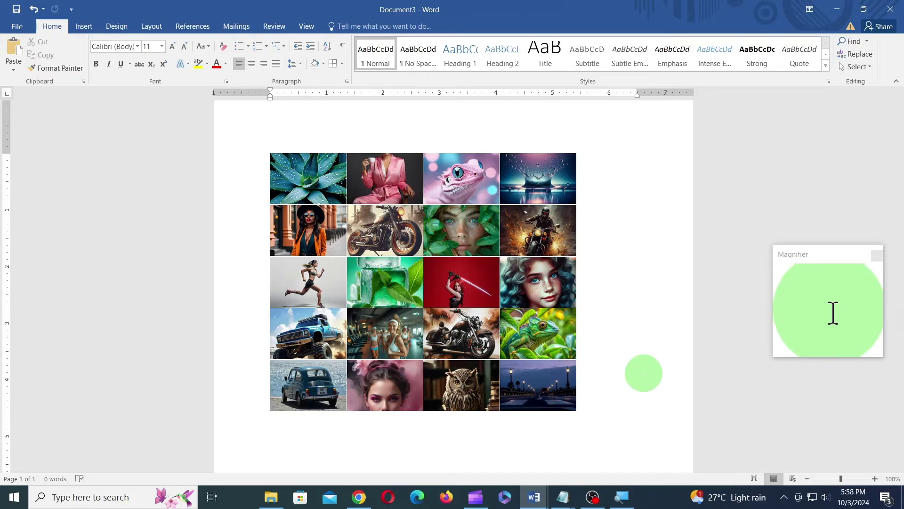
pyautogui.click(643, 373)
pyautogui.hotkey('ctrl', 'Return')
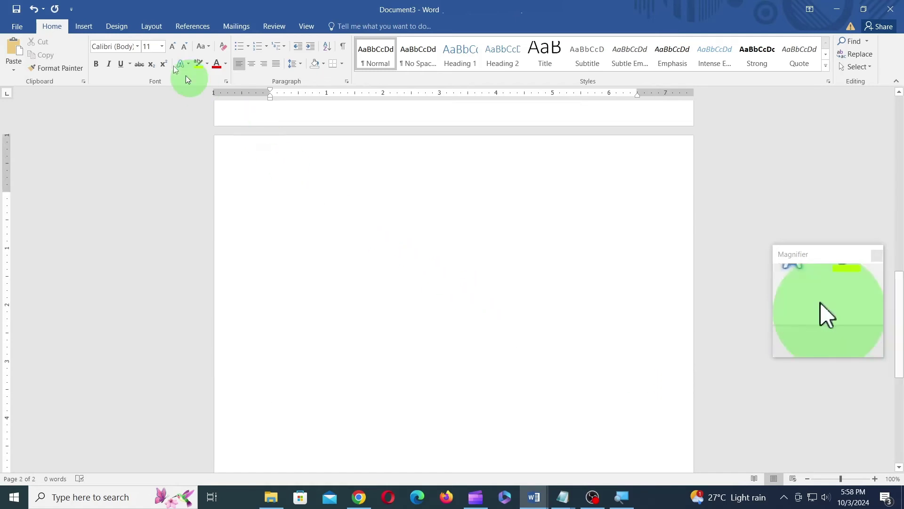
# Insert a one-cell table on the new page
pyautogui.click(84, 26)
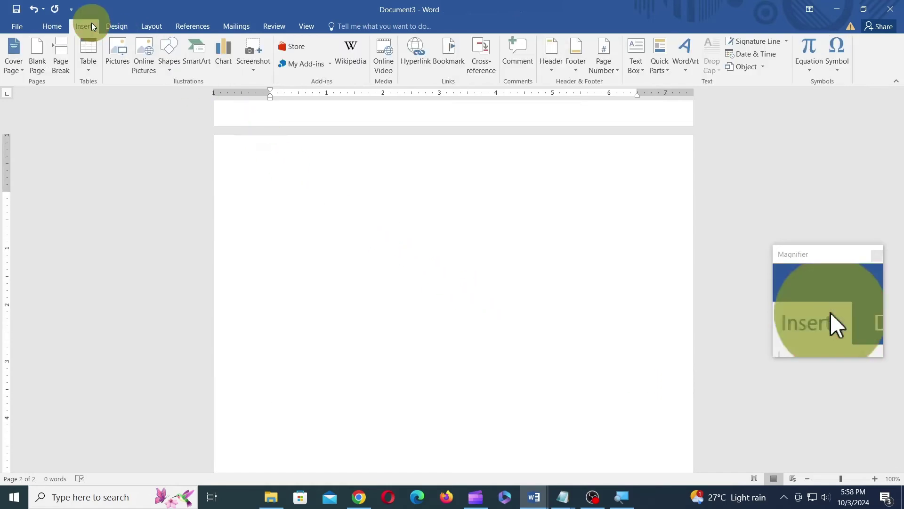
pyautogui.click(89, 66)
pyautogui.click(83, 97)
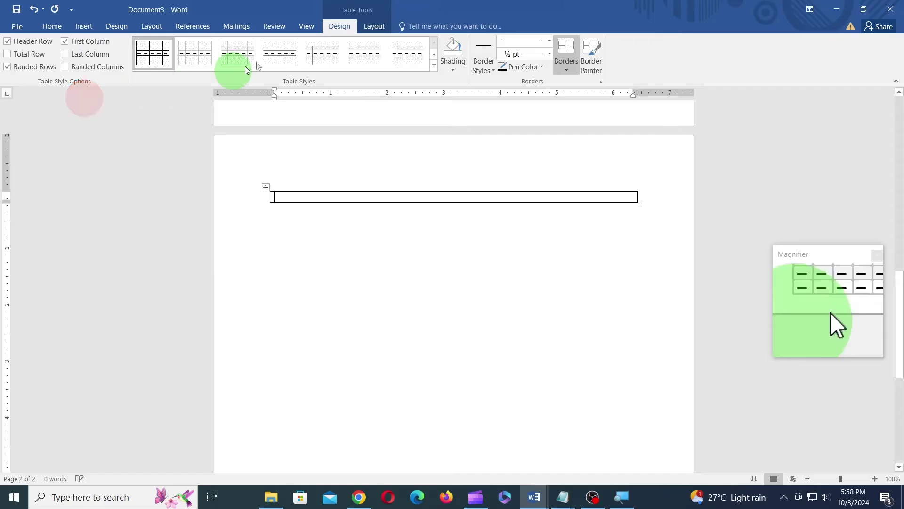
# Set the table column width to 1.5 inches and lock it with Fixed Column Width
pyautogui.click(375, 26)
pyautogui.click(431, 63)
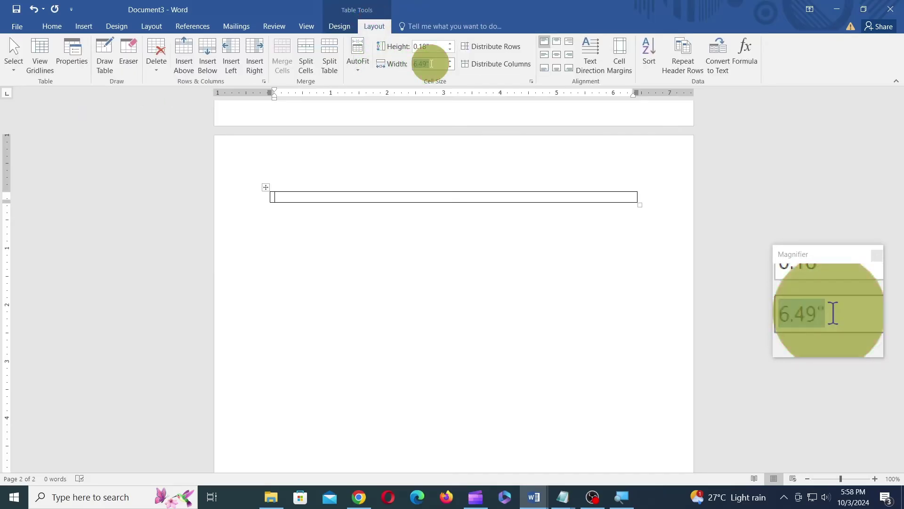
pyautogui.write('1.5')
pyautogui.press('Return')
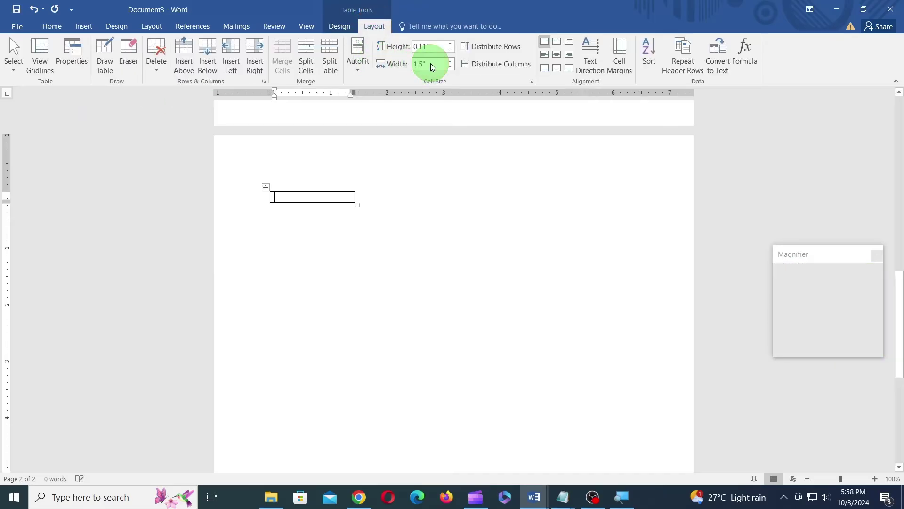
pyautogui.click(357, 68)
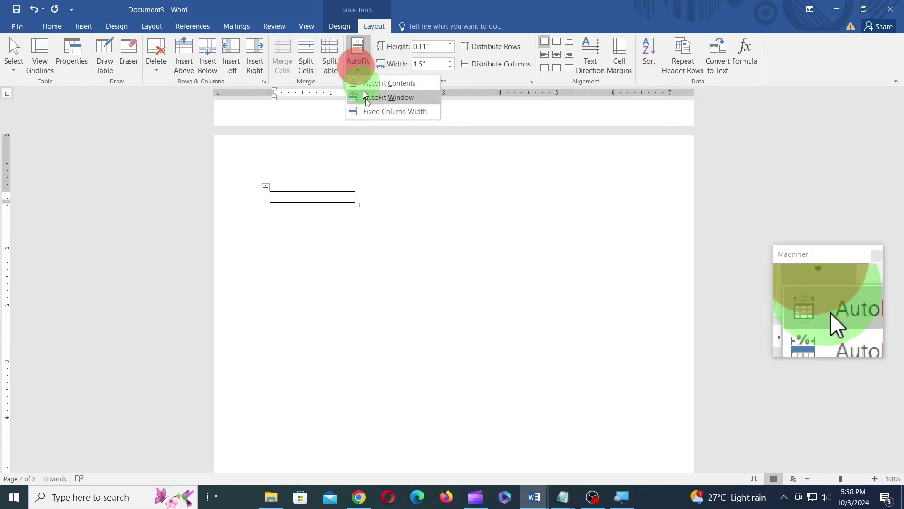
pyautogui.click(383, 108)
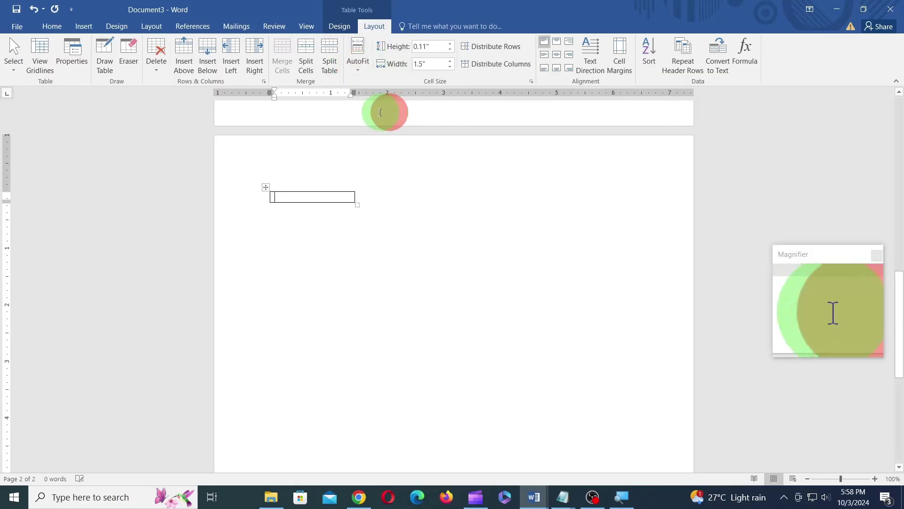
pyautogui.click(87, 26)
# Insert every image from the img-resized folder, agave through the last, into the table cell
pyautogui.click(116, 45)
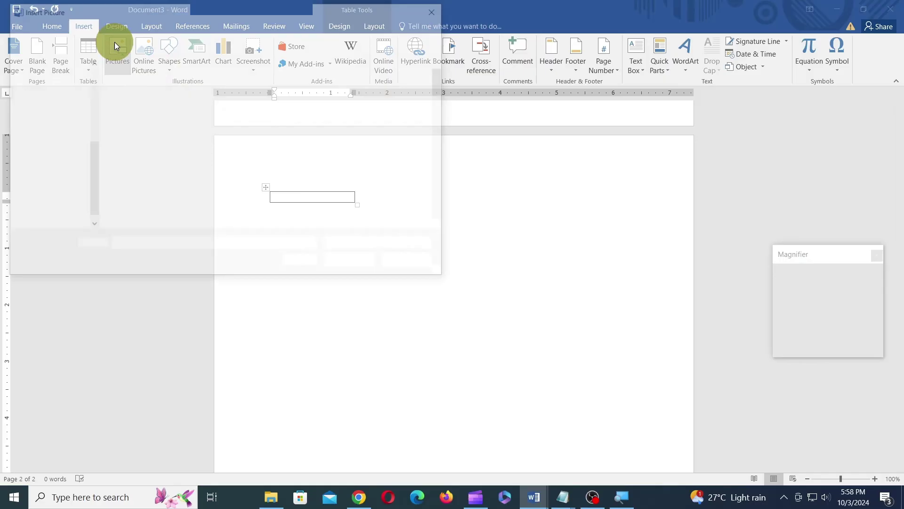
pyautogui.click(150, 32)
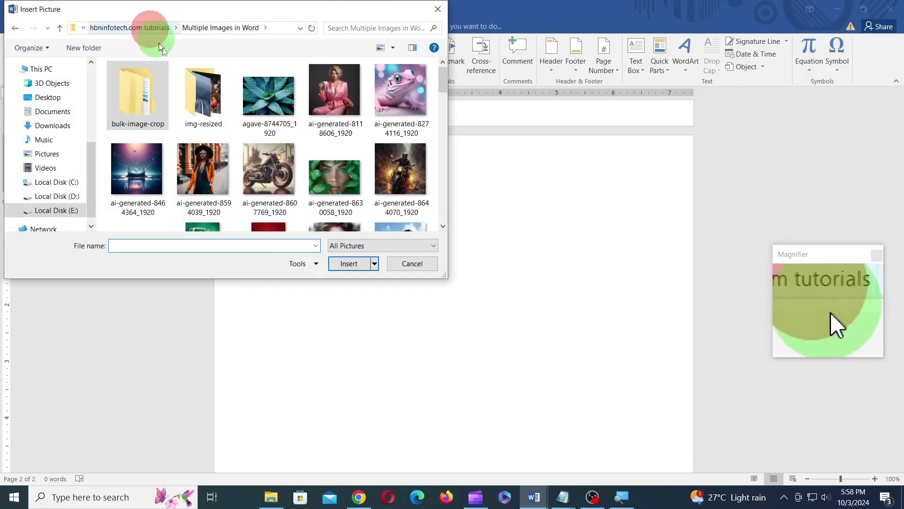
pyautogui.doubleClick(202, 91)
pyautogui.click(141, 96)
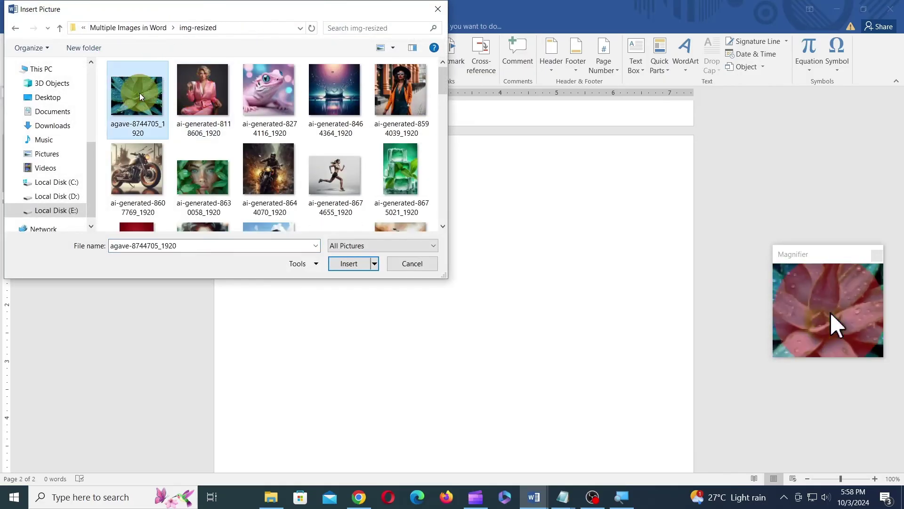
pyautogui.keyDown('shift'); pyautogui.click(278, 211); pyautogui.keyUp('shift')
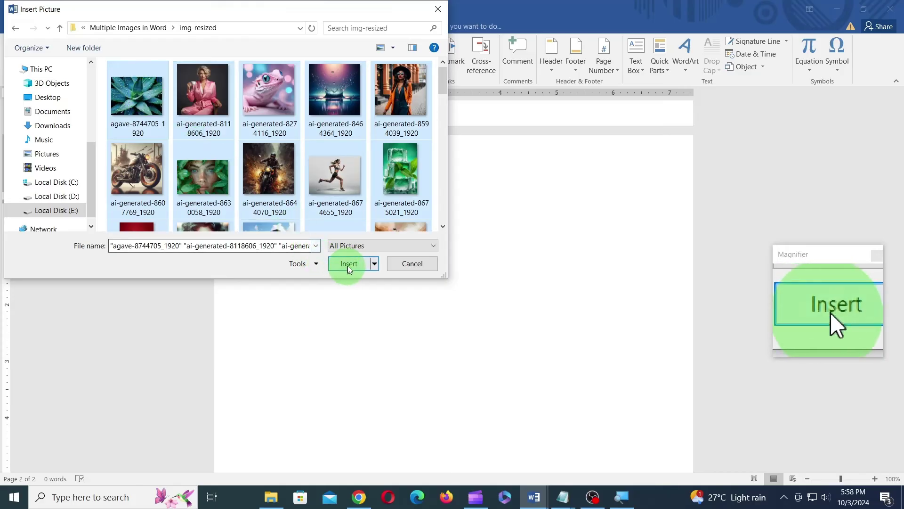
pyautogui.click(348, 263)
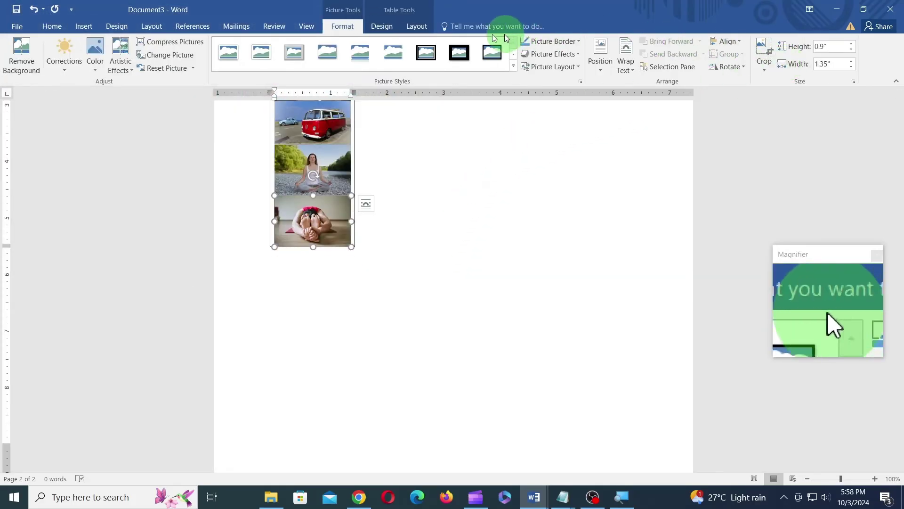
# Convert the page-two picture table to text with paragraph-mark separators
pyautogui.click(416, 27)
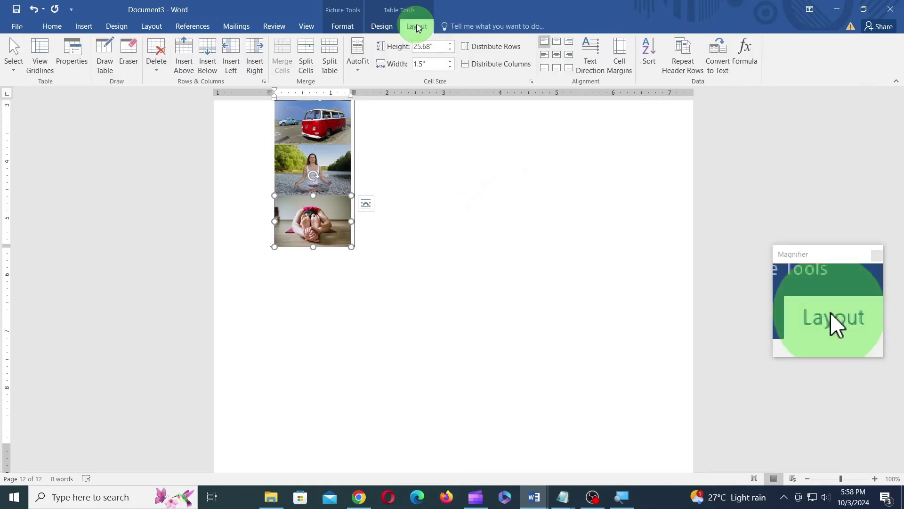
pyautogui.click(724, 59)
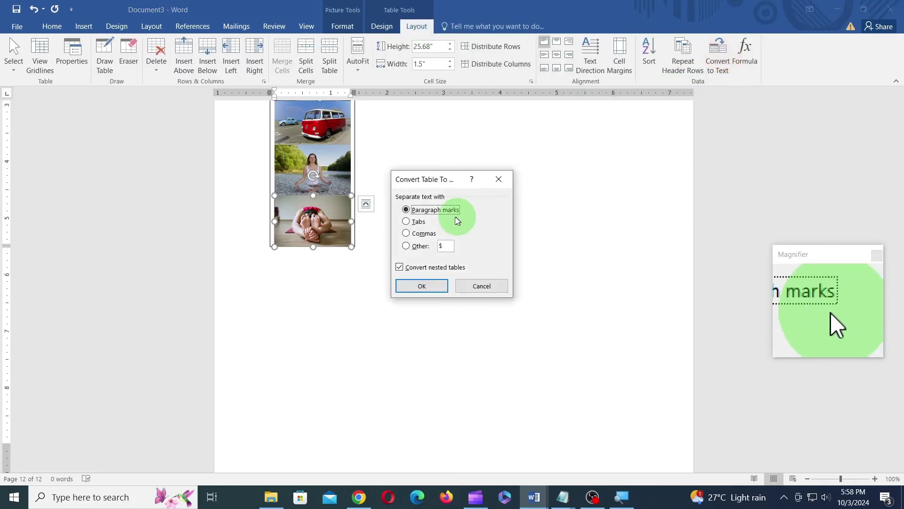
pyautogui.click(419, 286)
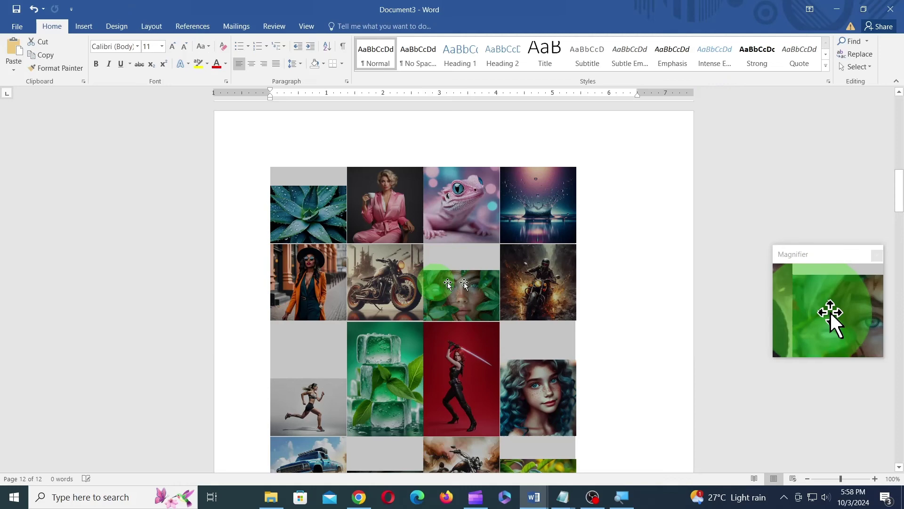
# Deselect the pictures and scroll through the resulting four-column rows
pyautogui.click(607, 271)
pyautogui.scroll(-15, 635, 279)
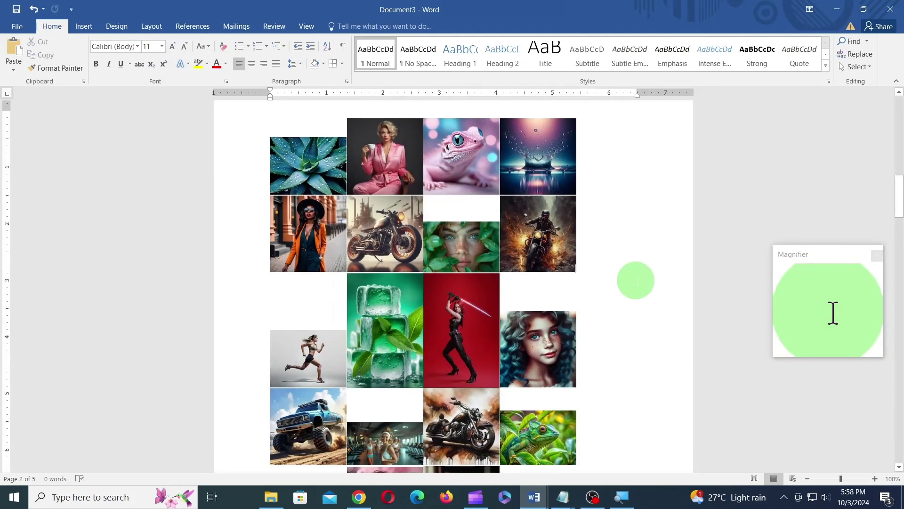
pyautogui.scroll(-12, 635, 280)
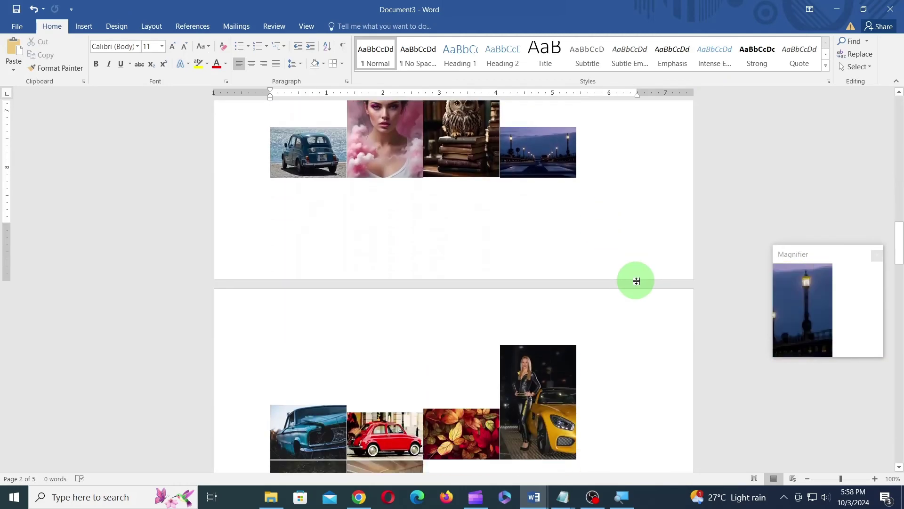
pyautogui.scroll(6, 635, 280)
pyautogui.scroll(14, 635, 280)
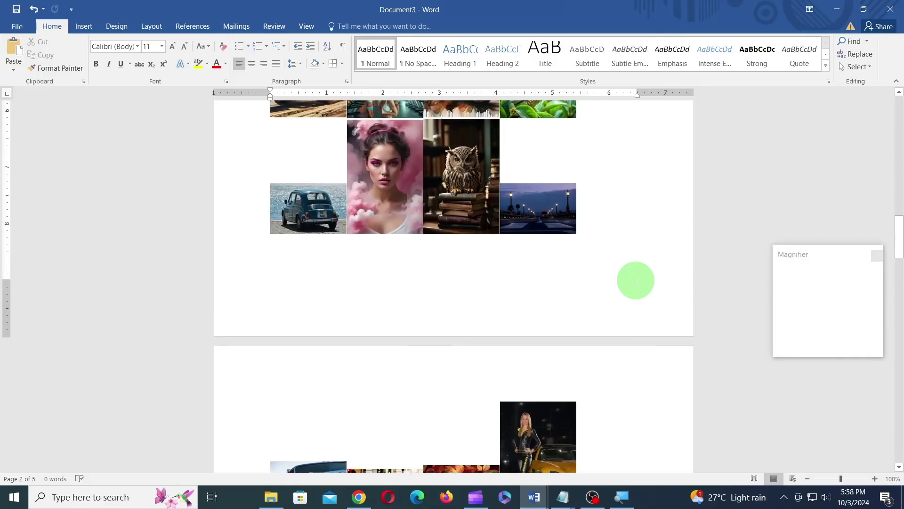
pyautogui.scroll(-7, 635, 280)
pyautogui.scroll(12, 636, 280)
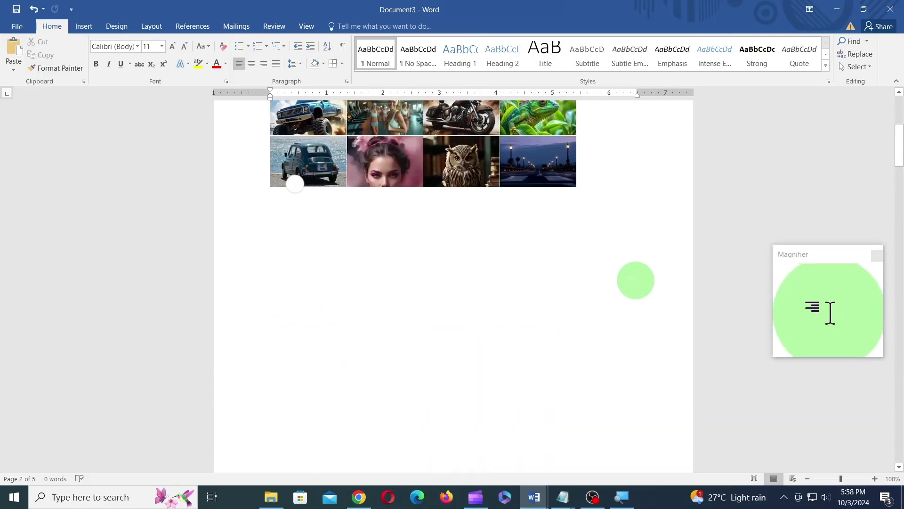
# Zoom the document in to 250% using the status-bar zoom-in button
pyautogui.click(875, 478)
pyautogui.click(874, 478)
pyautogui.click(874, 479)
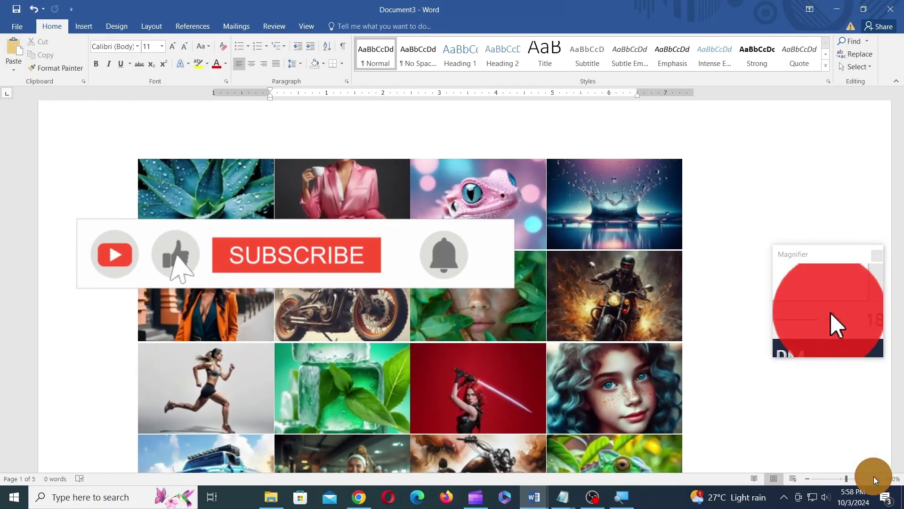
pyautogui.click(875, 478)
pyautogui.click(874, 479)
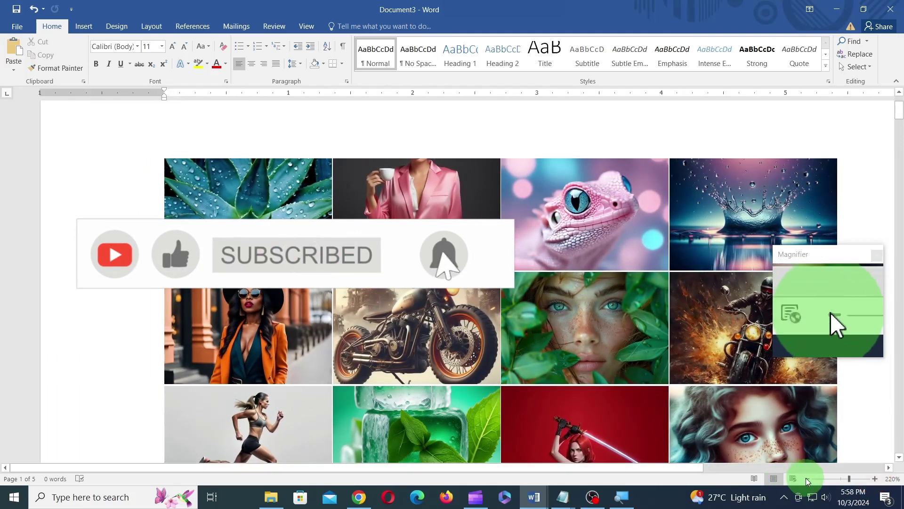
pyautogui.click(873, 479)
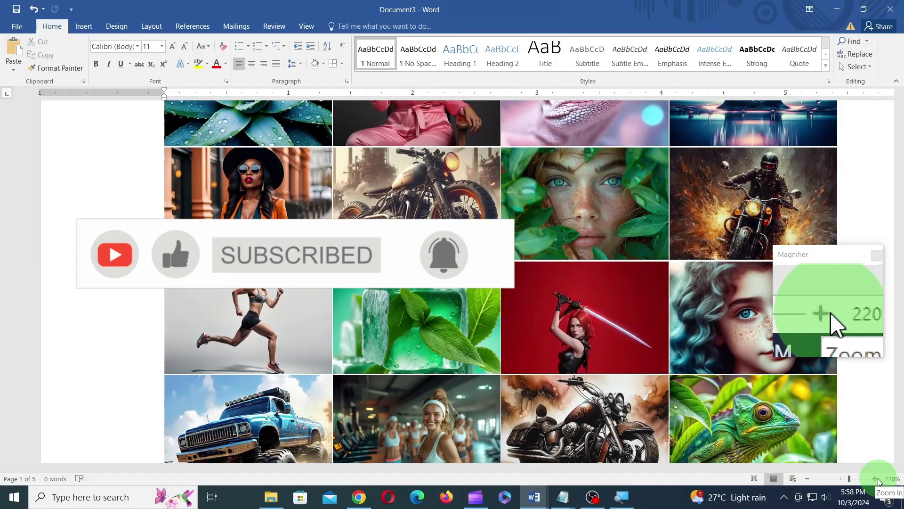
pyautogui.click(875, 478)
pyautogui.click(875, 478)
pyautogui.click(875, 478)
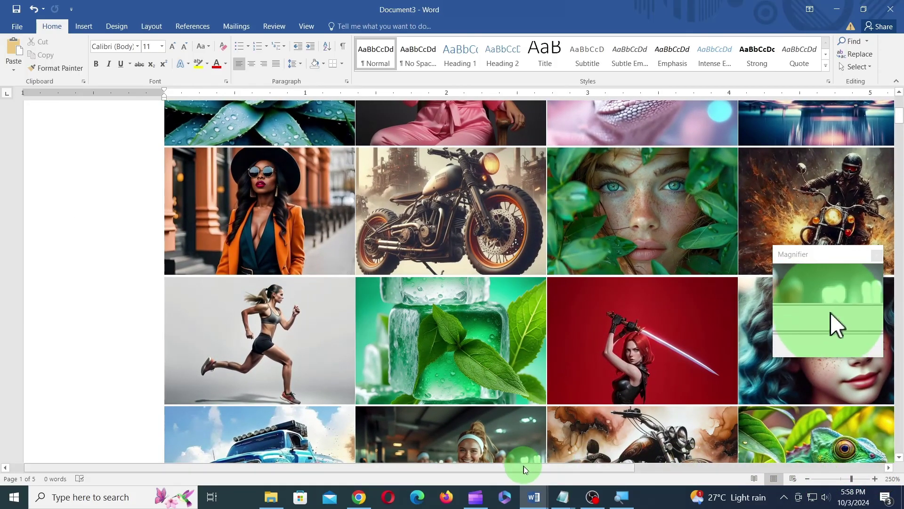
# Pan and scroll down through the pages to inspect the picture grid rows
pyautogui.moveTo(529, 468); pyautogui.dragTo(608, 456)
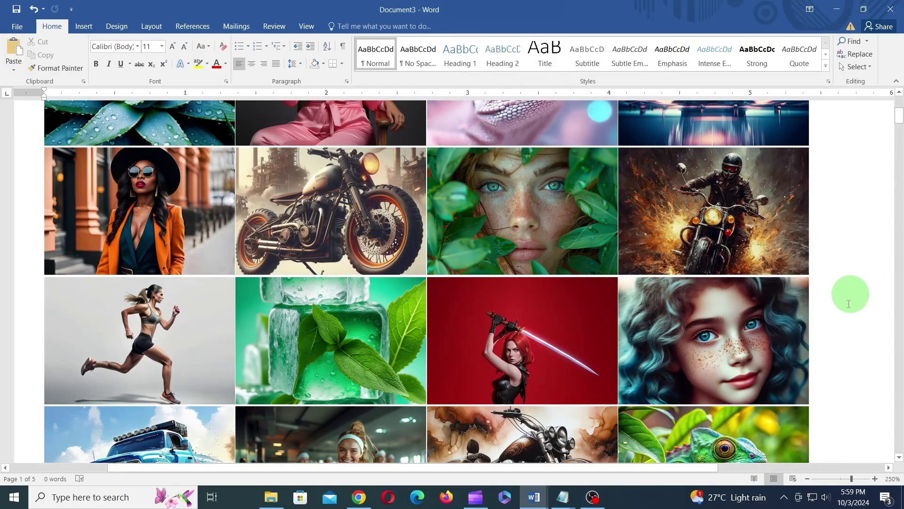
pyautogui.moveTo(673, 467); pyautogui.dragTo(624, 470)
pyautogui.scroll(4, 730, 402)
pyautogui.scroll(-7, 730, 402)
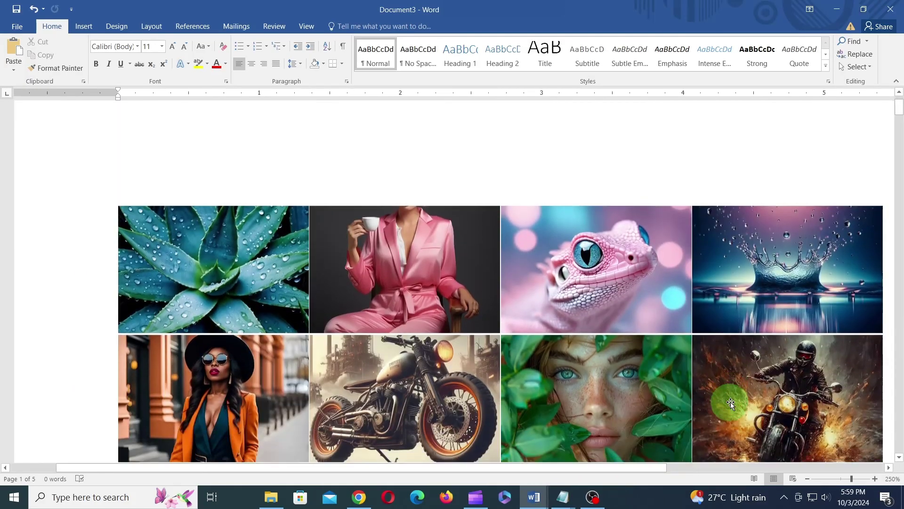
pyautogui.scroll(-6, 730, 402)
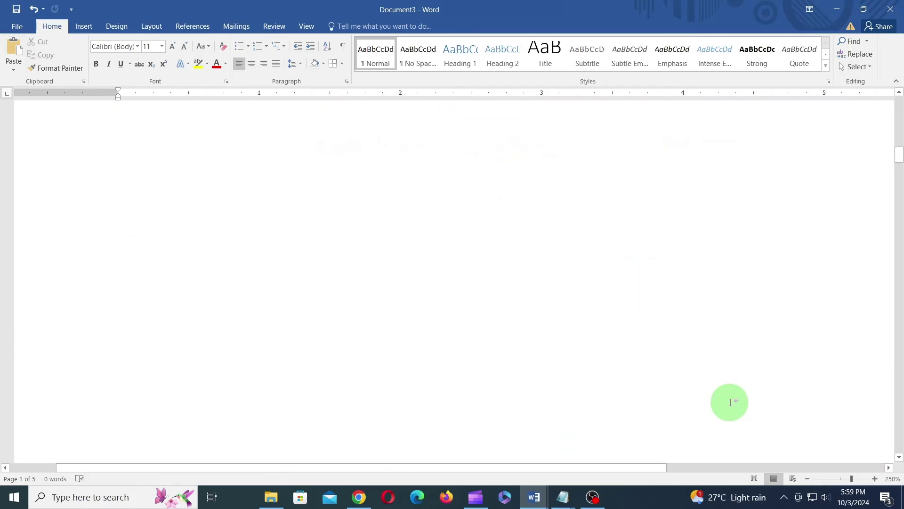
pyautogui.scroll(-13, 730, 402)
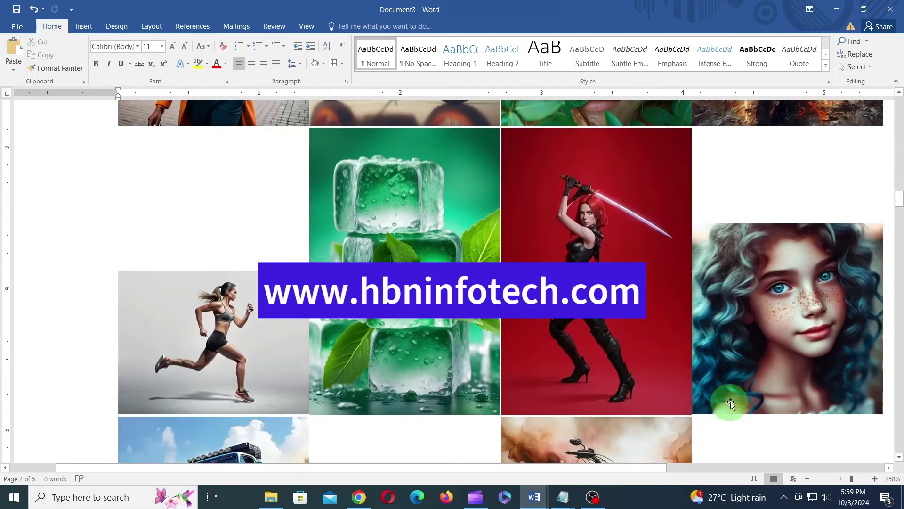
pyautogui.scroll(-10, 730, 402)
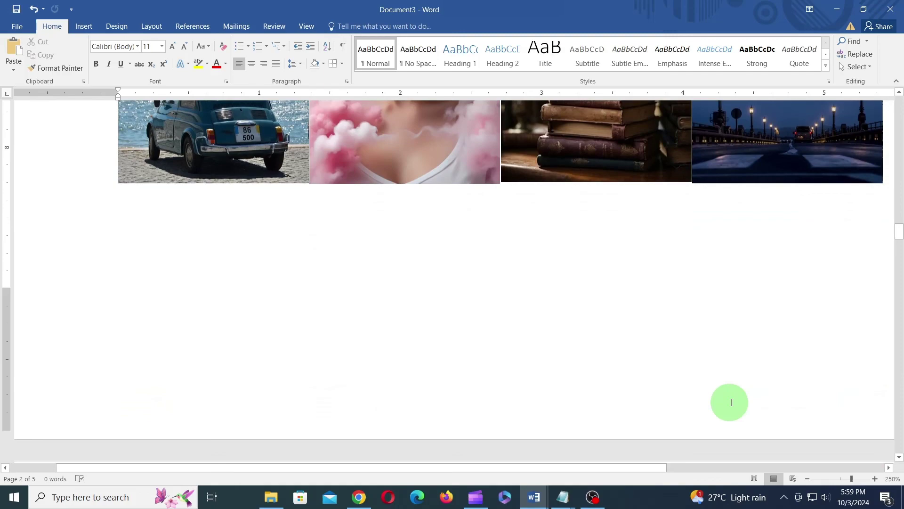
pyautogui.scroll(-12, 731, 402)
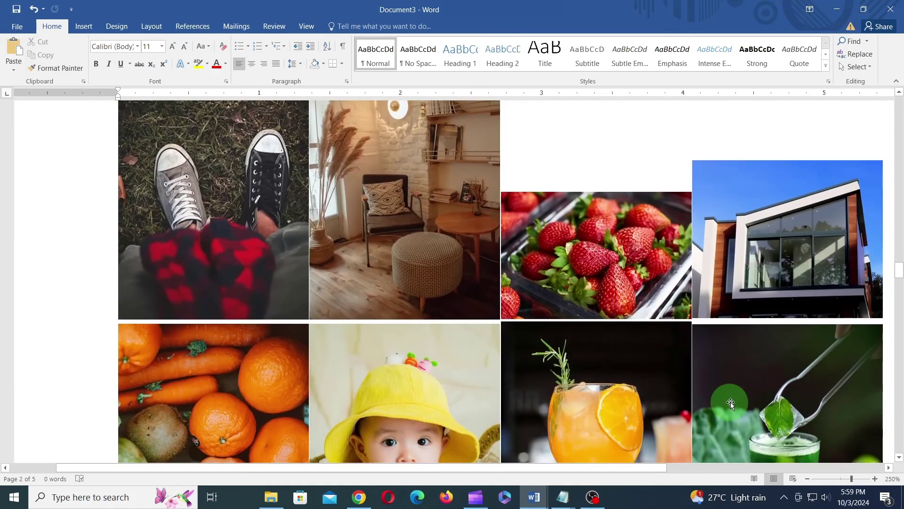